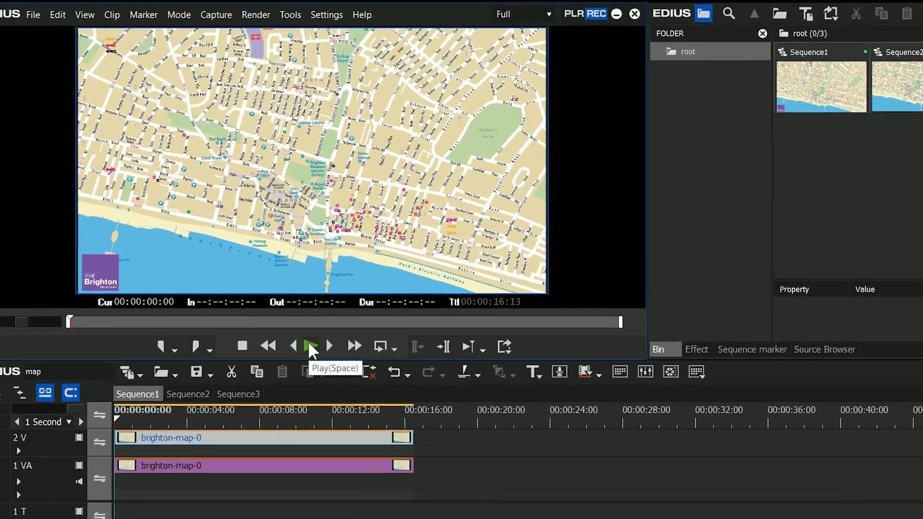
Play Sequence1 to preview the red route line drawing across the Brighton map.
{"action": "left_click", "coordinate": [265, 274]}
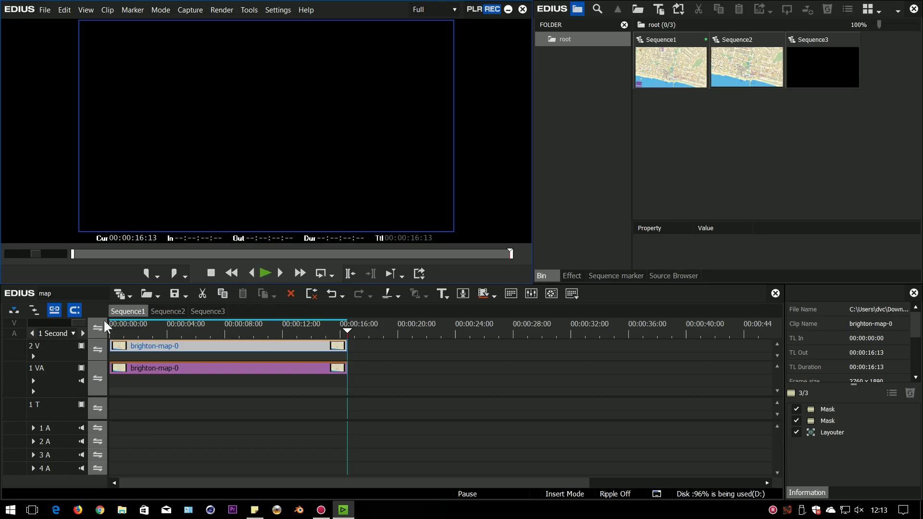
Create a new sequence, put brighton-map-0 on track 1 VA, and move the playhead to 00:00:03:12.
{"action": "left_click", "coordinate": [120, 294]}
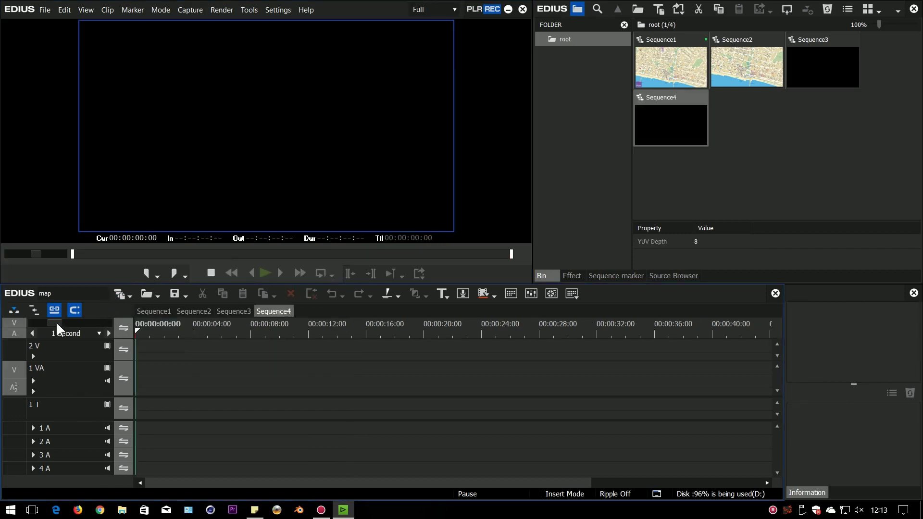
{"action": "left_click_drag", "start_coordinate": [722, 126], "coordinate": [154, 369]}
{"action": "left_click_drag", "start_coordinate": [156, 337], "coordinate": [185, 332]}
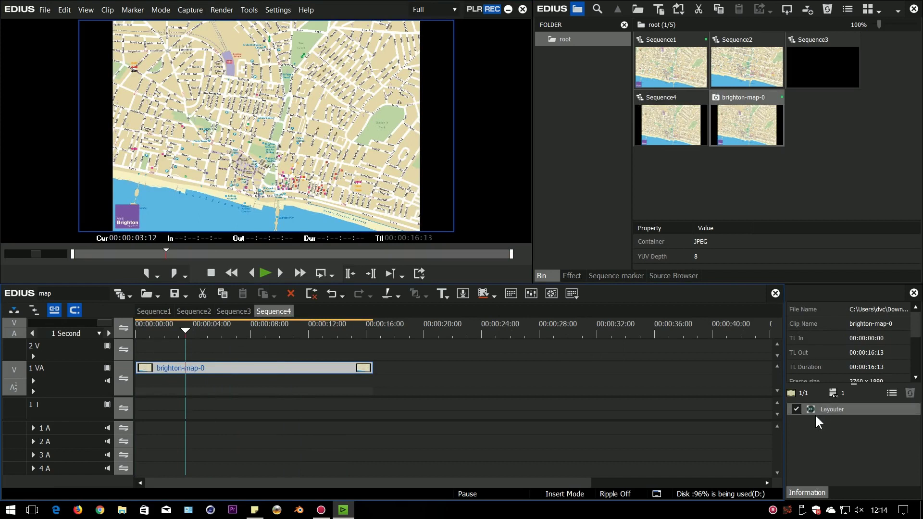
In Layouter, widen the map to fill the frame and raise it to Position Y -10.60%.
{"action": "double_click", "coordinate": [834, 407]}
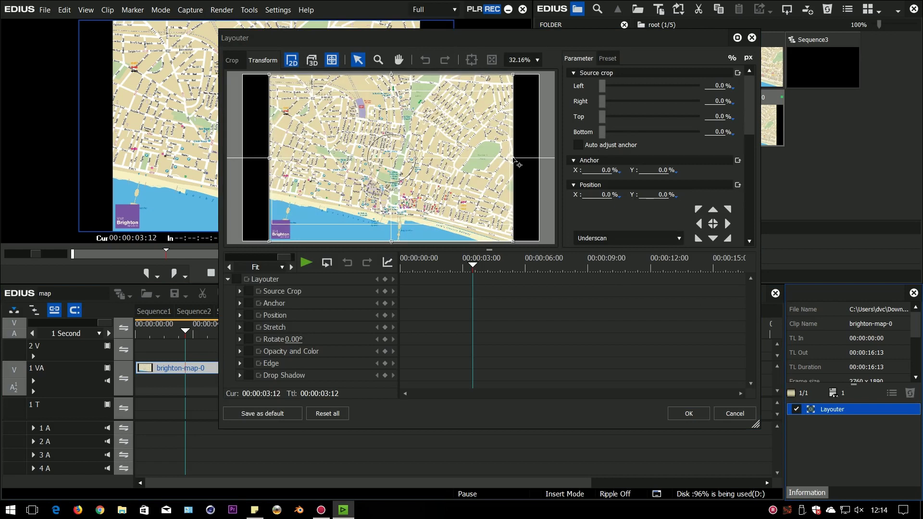
{"action": "left_click_drag", "start_coordinate": [514, 158], "coordinate": [539, 168]}
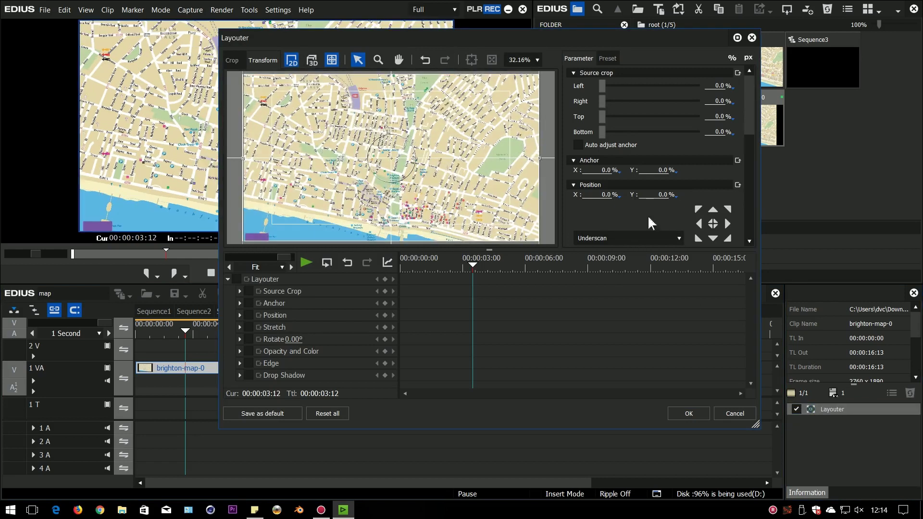
{"action": "left_click_drag", "start_coordinate": [663, 196], "coordinate": [339, 182]}
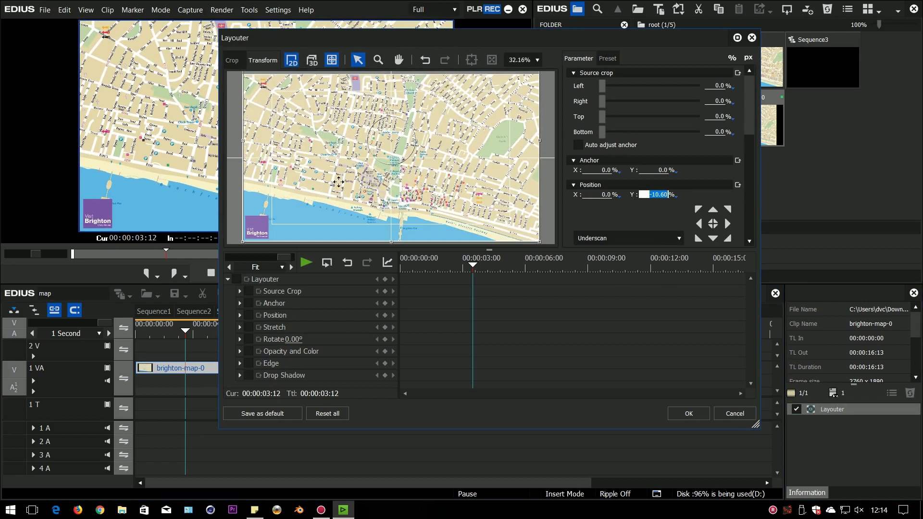
{"action": "left_click", "coordinate": [689, 413]}
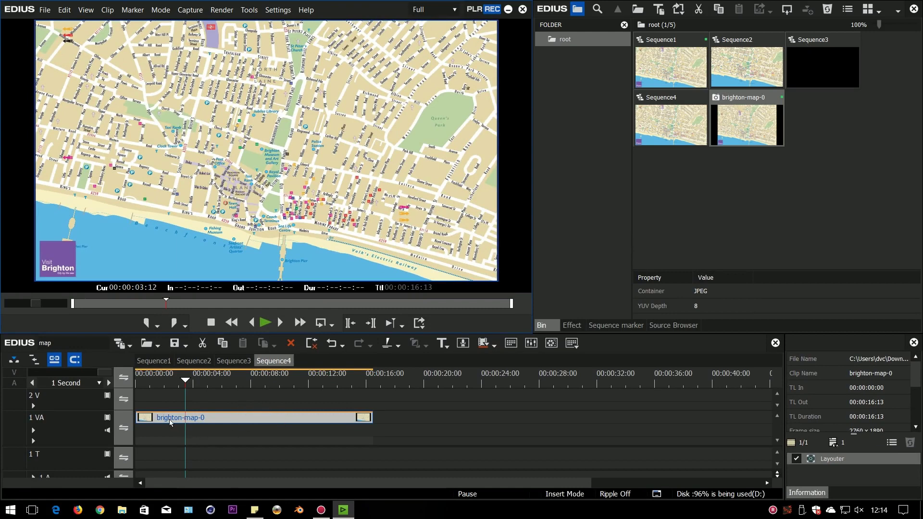
Copy the brighton-map-0 clip from track 1 VA onto track 2 V, then select the upper clip's Mask filter.
{"action": "left_click", "coordinate": [192, 434]}
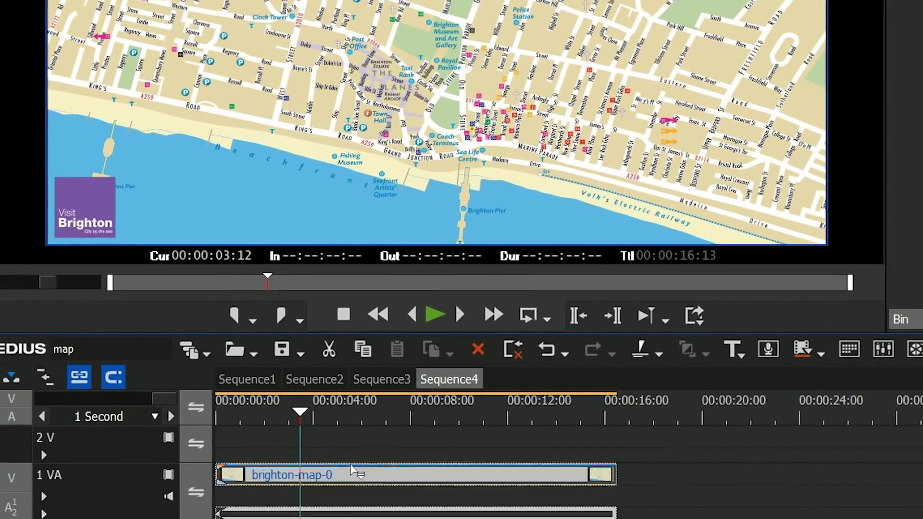
{"action": "mouse_move", "coordinate": [353, 471]}
{"action": "left_mouse_down"}
{"action": "mouse_move", "coordinate": [349, 452]}
{"action": "mouse_move", "coordinate": [362, 456]}
{"action": "left_mouse_up"}
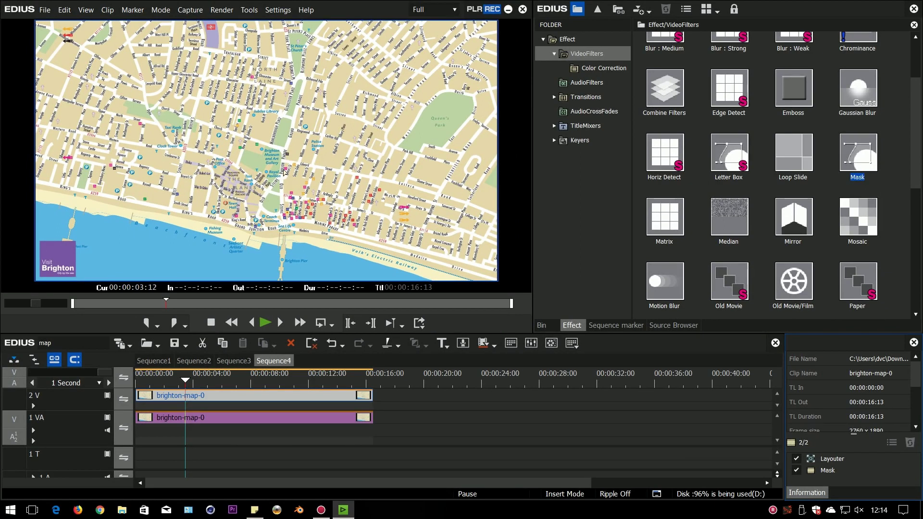
{"action": "left_click", "coordinate": [831, 471]}
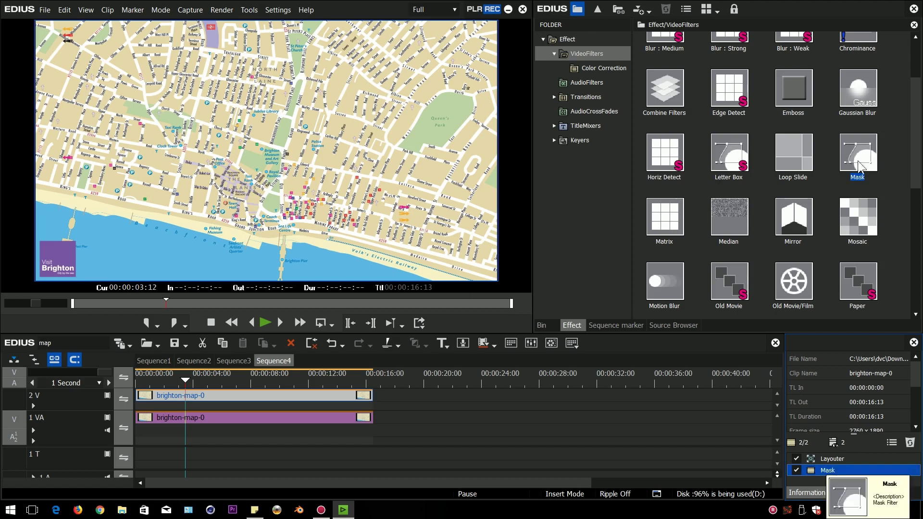
Trace a closed pen mask from the Clock Tower down West Street, along King's Road toward the pier.
{"action": "double_click", "coordinate": [823, 471]}
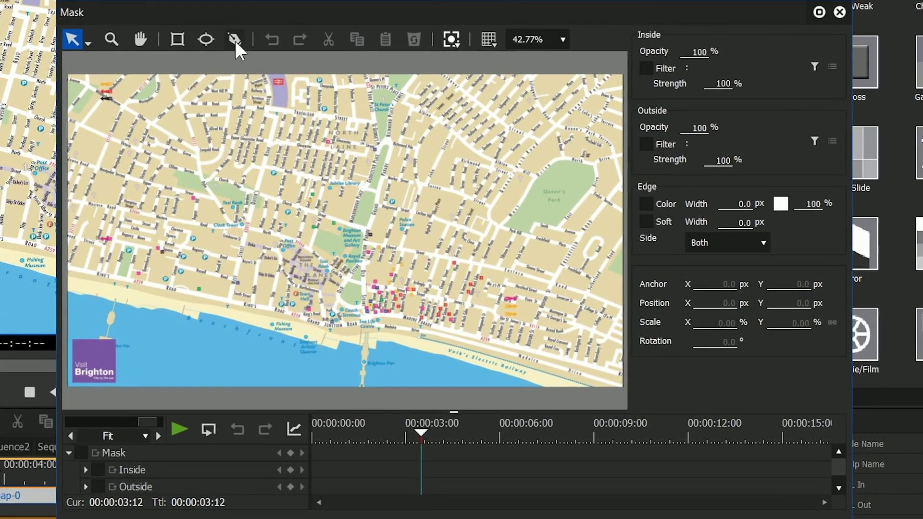
{"action": "left_click", "coordinate": [293, 55]}
{"action": "left_click", "coordinate": [246, 227]}
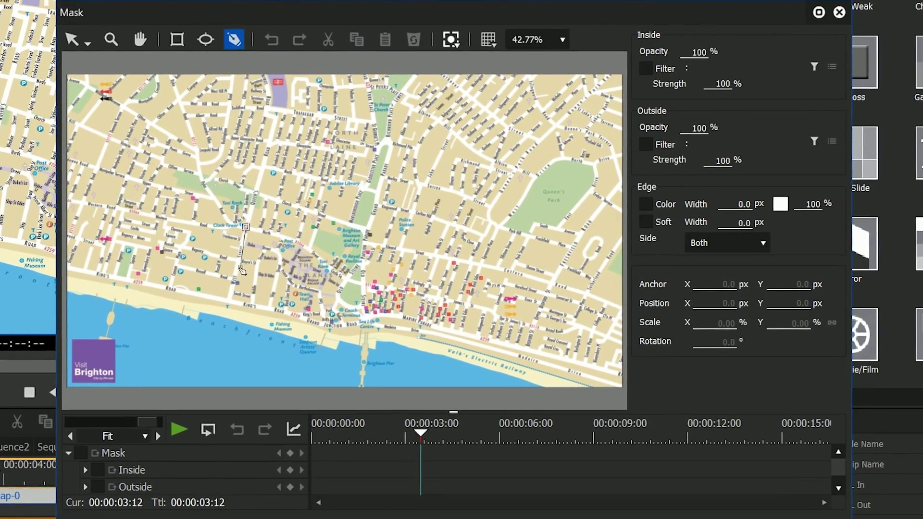
{"action": "left_click", "coordinate": [226, 304]}
{"action": "left_click", "coordinate": [257, 309]}
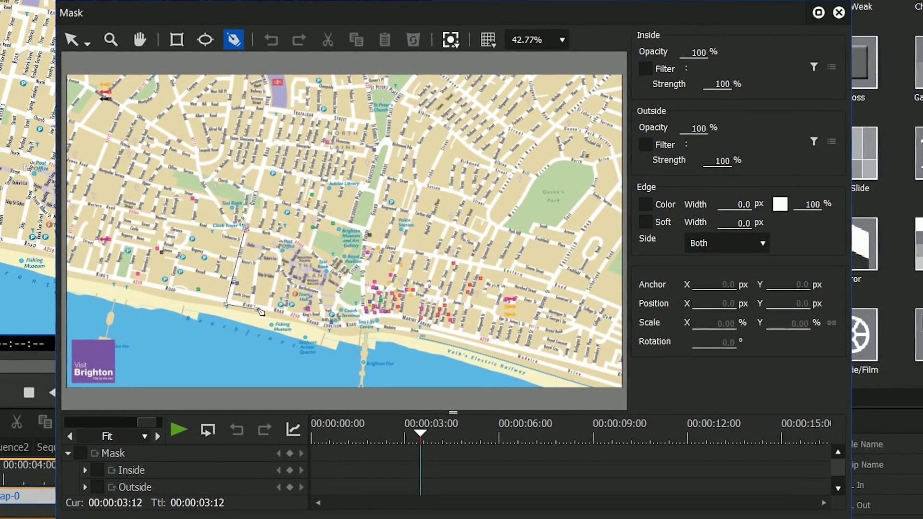
{"action": "left_click", "coordinate": [286, 316]}
{"action": "left_click", "coordinate": [328, 329]}
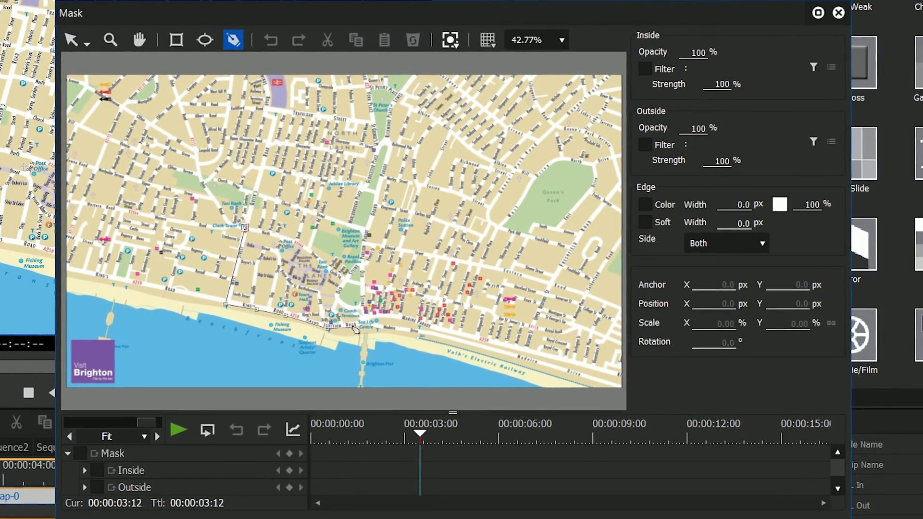
{"action": "left_click", "coordinate": [344, 330]}
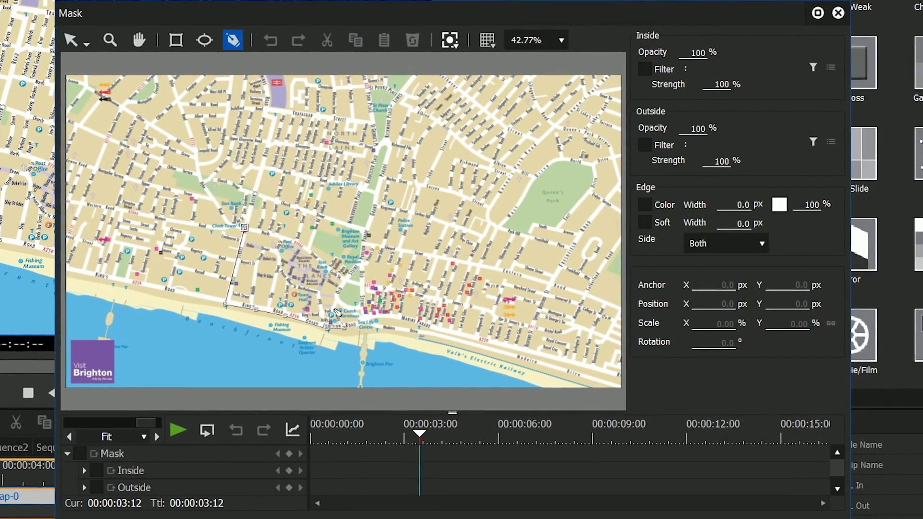
{"action": "left_click", "coordinate": [337, 305]}
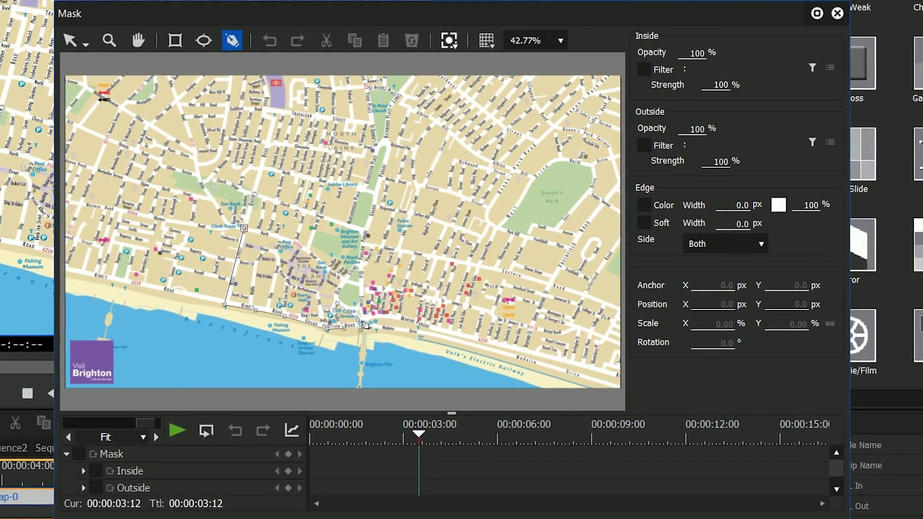
{"action": "left_click", "coordinate": [336, 299]}
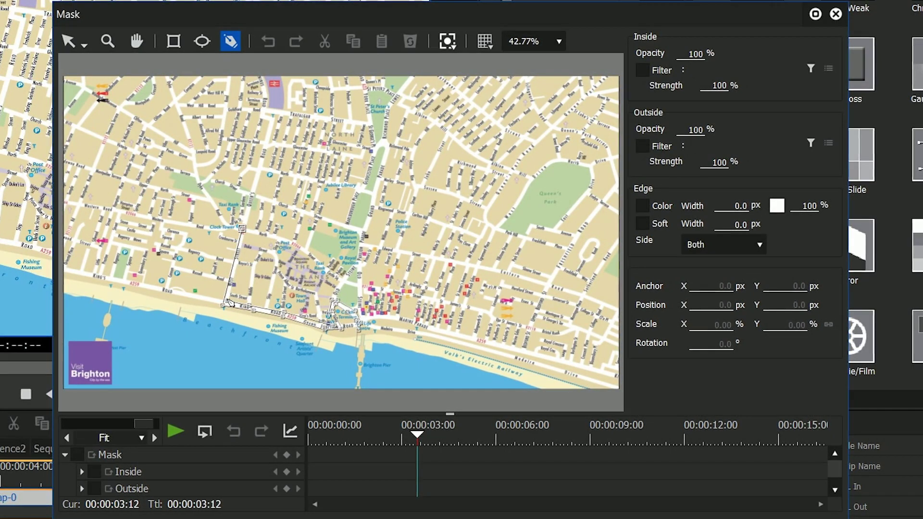
{"action": "left_click", "coordinate": [243, 229]}
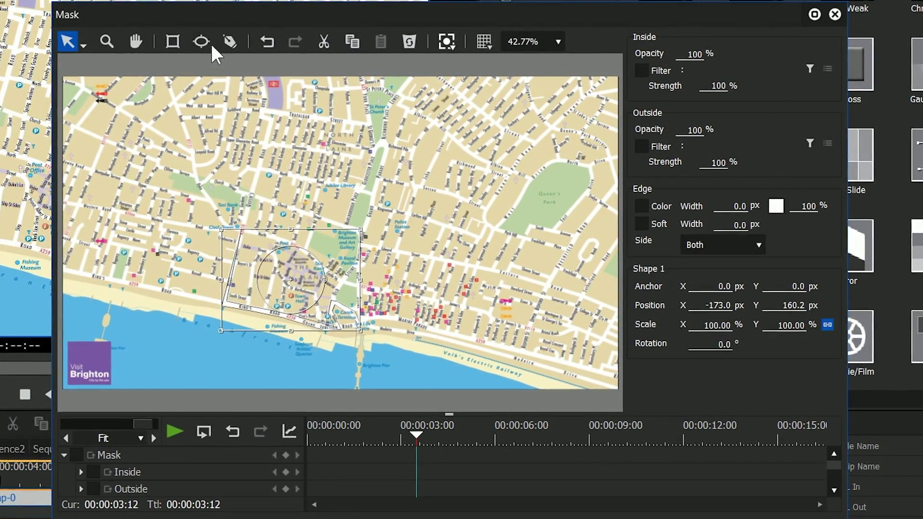
Zoom into the Clock Tower area and nudge the mask's top vertex left to line up with West Street.
{"action": "left_click", "coordinate": [109, 40]}
{"action": "left_click_drag", "start_coordinate": [264, 243], "coordinate": [264, 79]}
{"action": "left_click", "coordinate": [135, 42]}
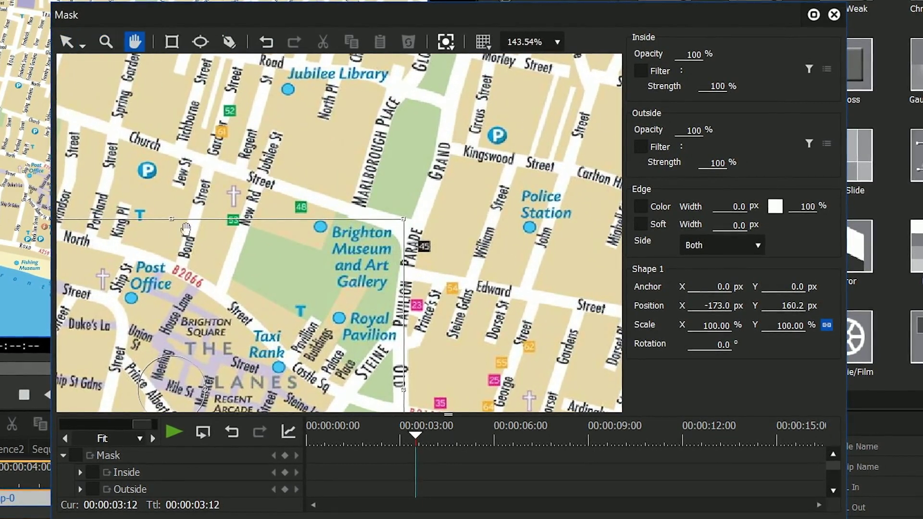
{"action": "left_click_drag", "start_coordinate": [166, 237], "coordinate": [443, 158]}
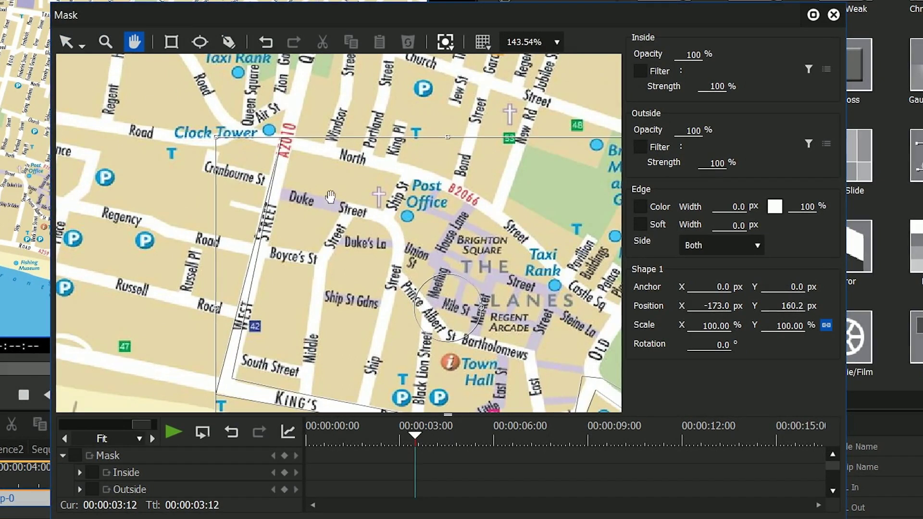
{"action": "left_click", "coordinate": [80, 44]}
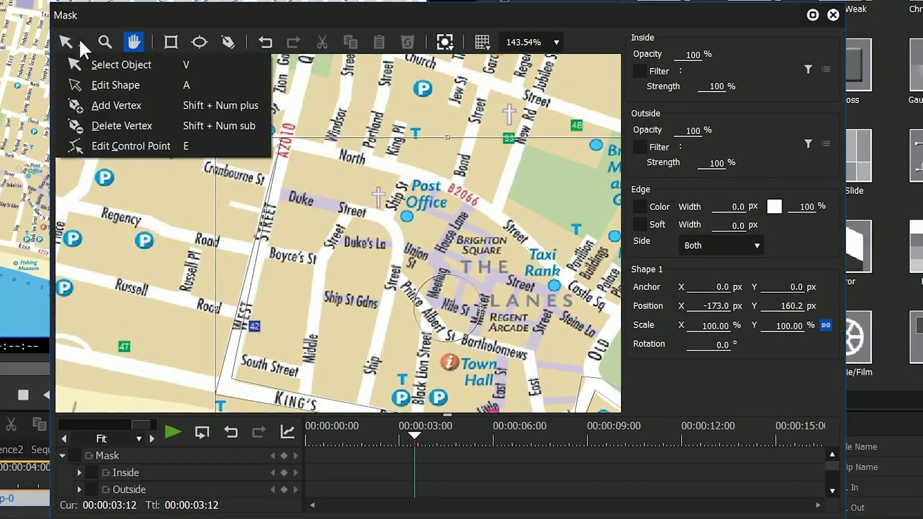
{"action": "left_click", "coordinate": [94, 85]}
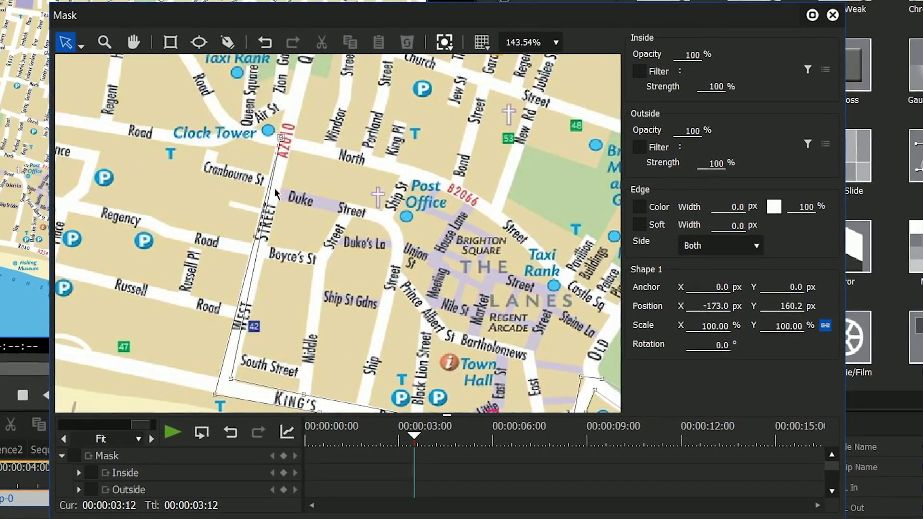
{"action": "left_click_drag", "start_coordinate": [279, 139], "coordinate": [277, 138]}
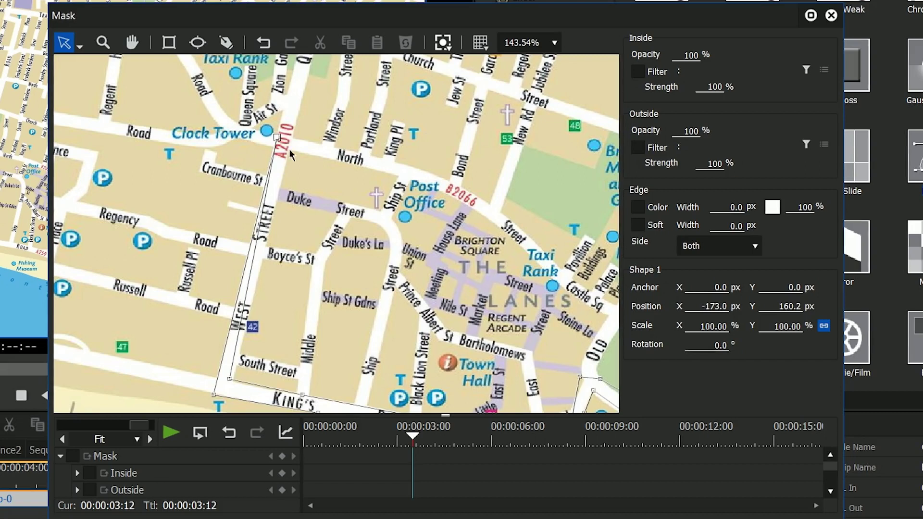
{"action": "left_click", "coordinate": [75, 44]}
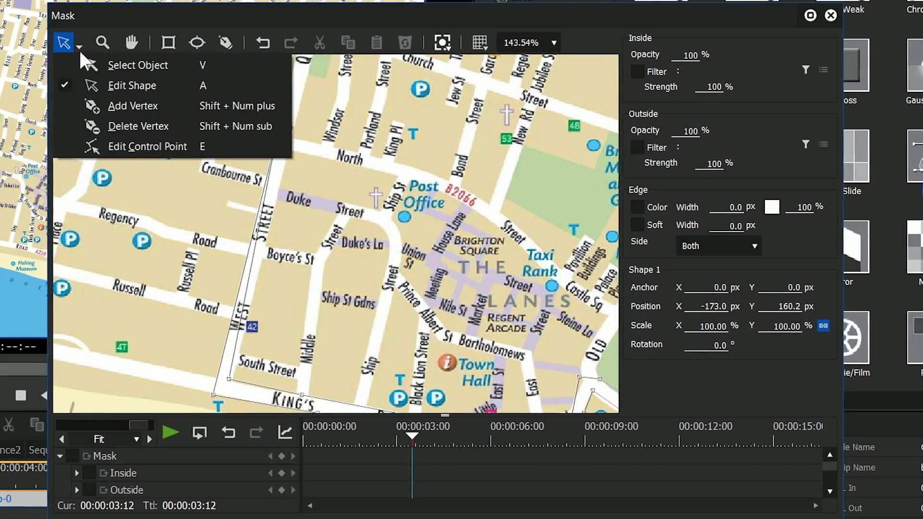
{"action": "left_click", "coordinate": [112, 107]}
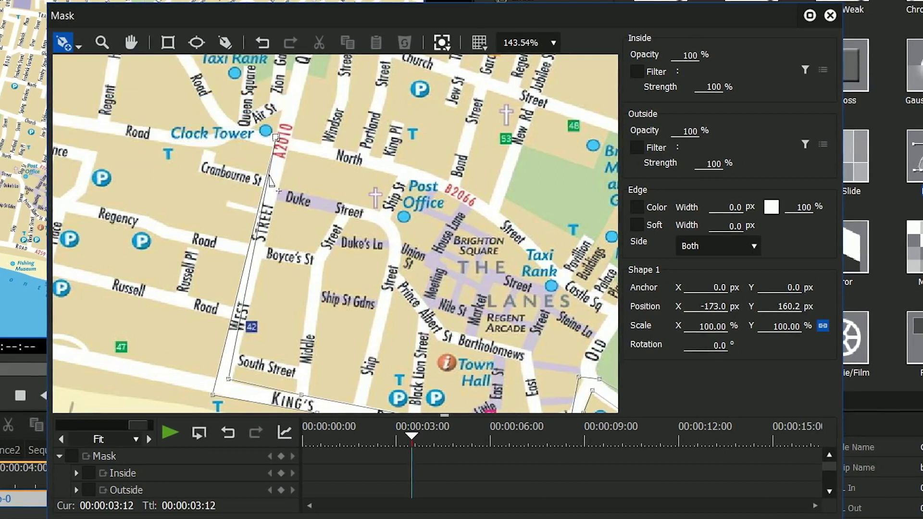
{"action": "left_click", "coordinate": [75, 45]}
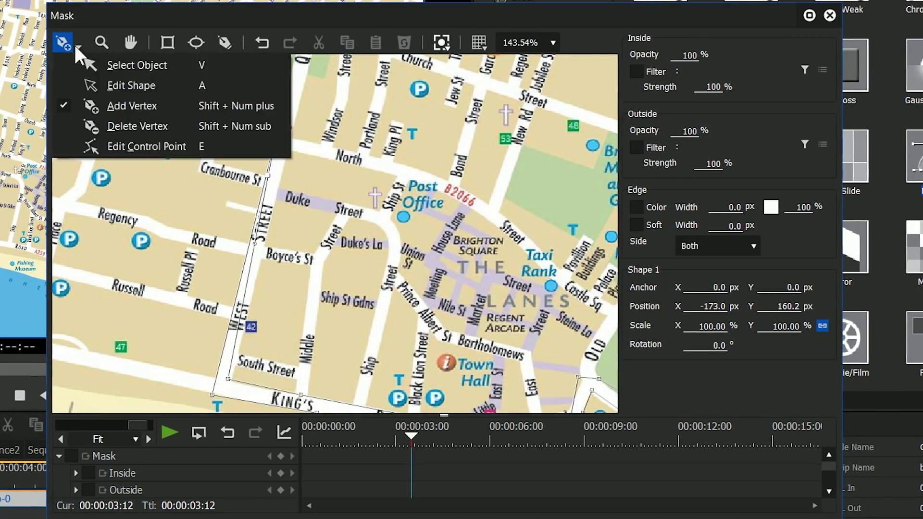
{"action": "left_click", "coordinate": [91, 81]}
Straighten the mask's left edge along West Street by resetting the curved vertex's control point.
{"action": "left_click_drag", "start_coordinate": [268, 179], "coordinate": [290, 145]}
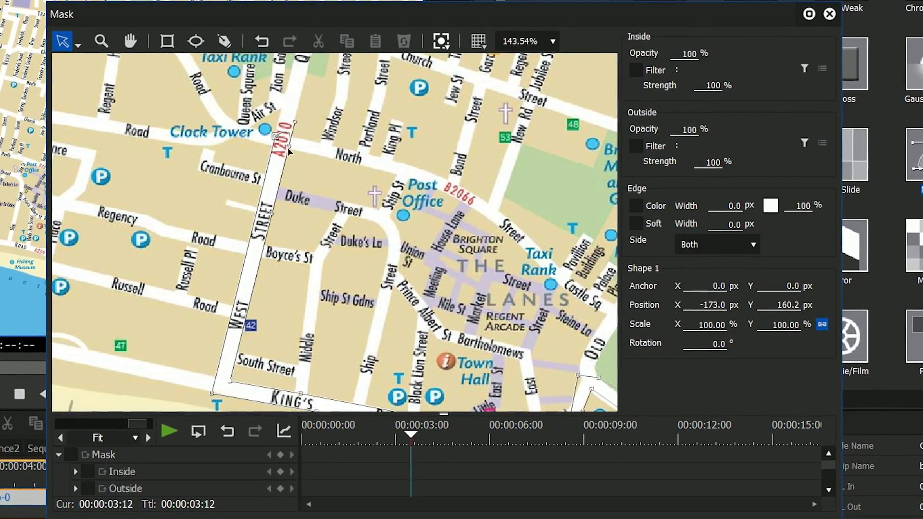
{"action": "left_click_drag", "start_coordinate": [292, 126], "coordinate": [289, 116]}
{"action": "left_click", "coordinate": [79, 44]}
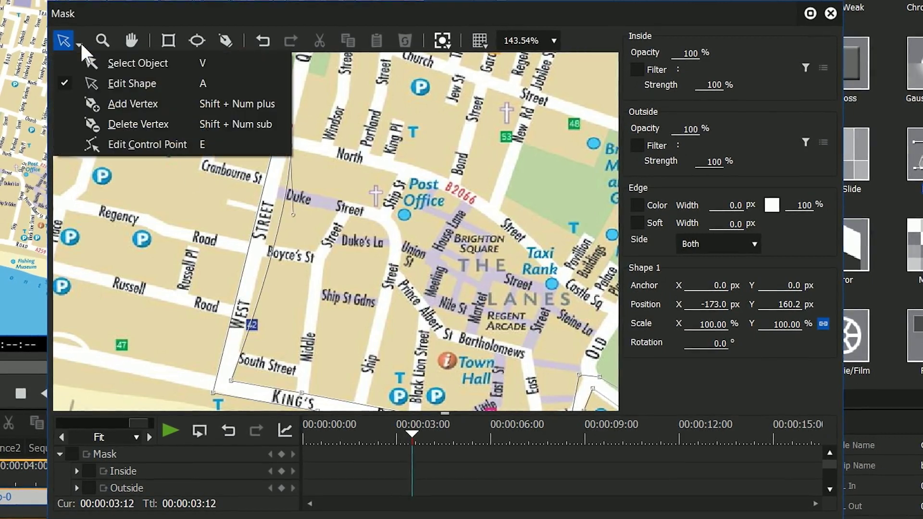
{"action": "left_click", "coordinate": [91, 145]}
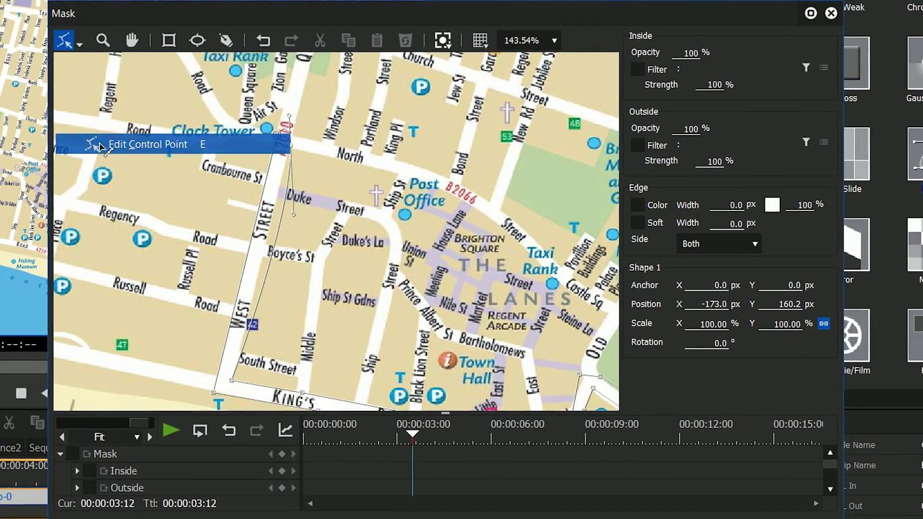
{"action": "left_click", "coordinate": [292, 150]}
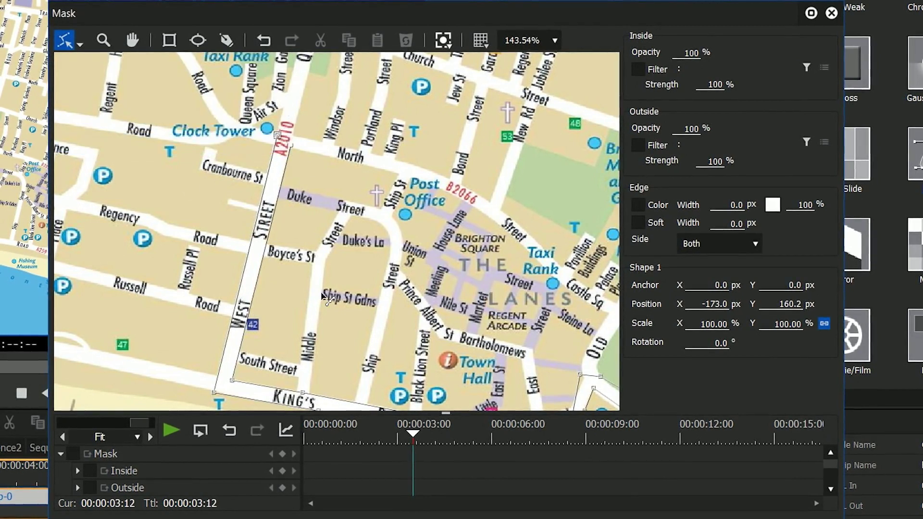
Return the mask editor to Select mode, then zoom out to show the whole route mask.
{"action": "left_click", "coordinate": [78, 44]}
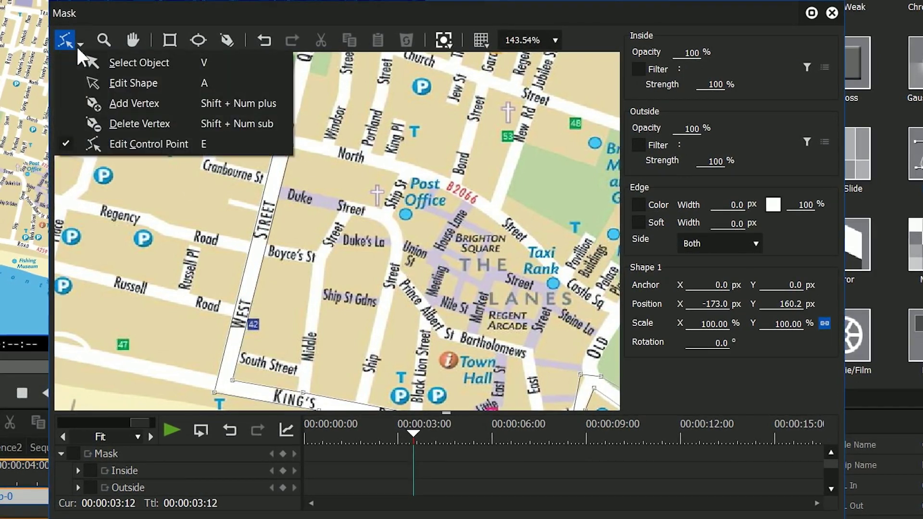
{"action": "left_click", "coordinate": [233, 381]}
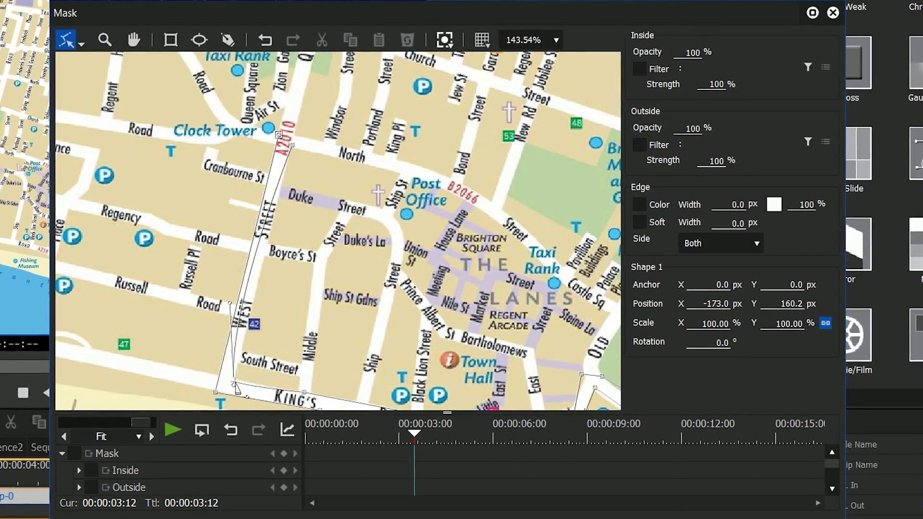
{"action": "left_click", "coordinate": [301, 178]}
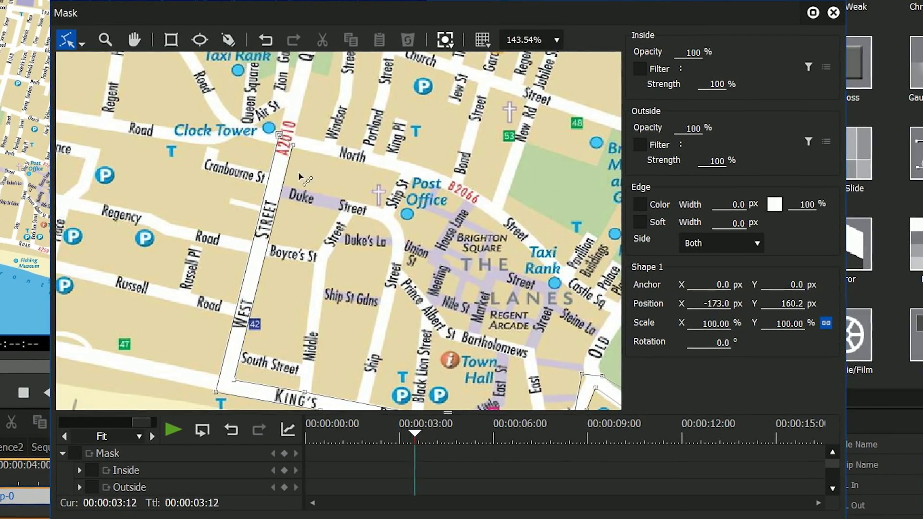
{"action": "left_click", "coordinate": [81, 43]}
{"action": "left_click", "coordinate": [291, 151]}
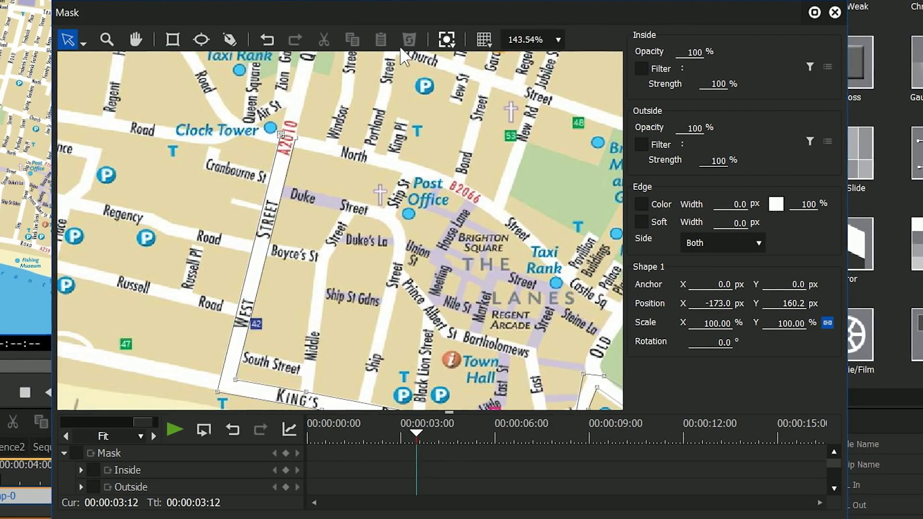
{"action": "left_click", "coordinate": [106, 39]}
{"action": "scroll", "coordinate": [281, 153], "scroll_direction": "down", "scroll_amount": 2}
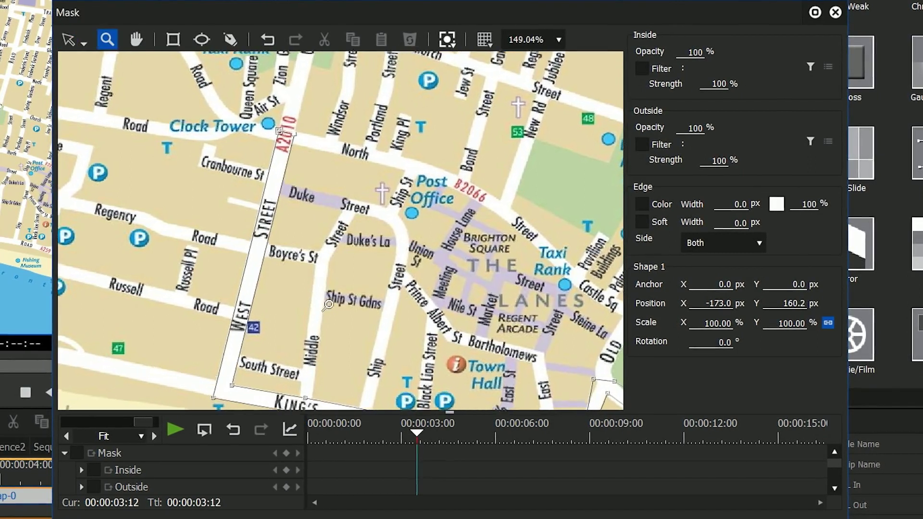
{"action": "scroll", "coordinate": [281, 153], "scroll_direction": "down", "scroll_amount": 1}
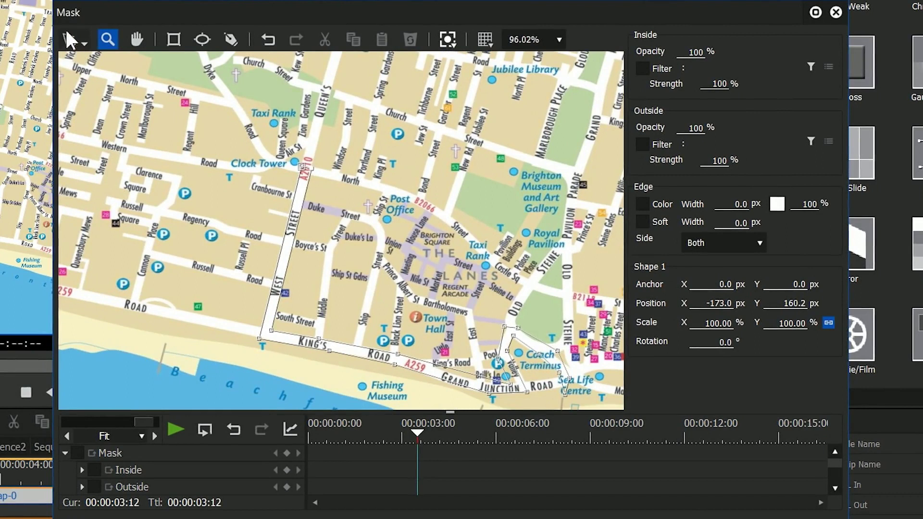
{"action": "left_click", "coordinate": [136, 38]}
Fill the inside of the mask with a red Block Color filter.
{"action": "left_click", "coordinate": [642, 67]}
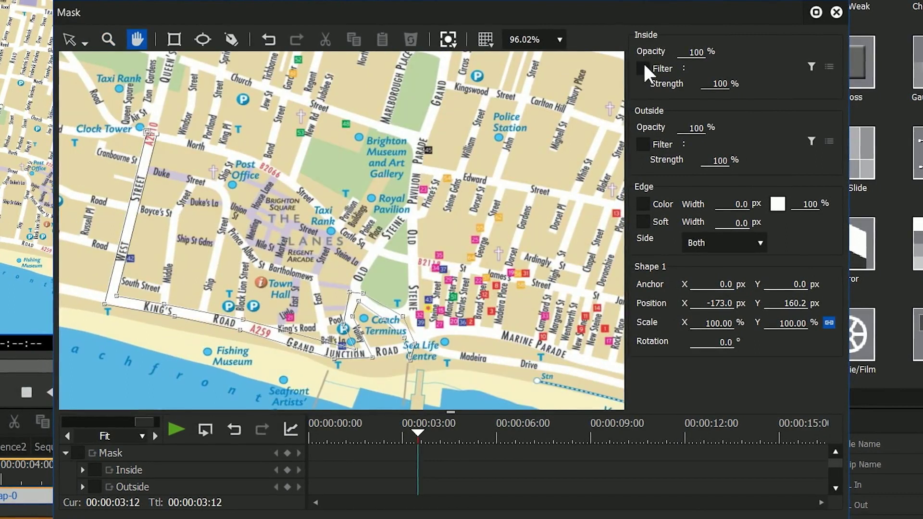
{"action": "left_click", "coordinate": [813, 62]}
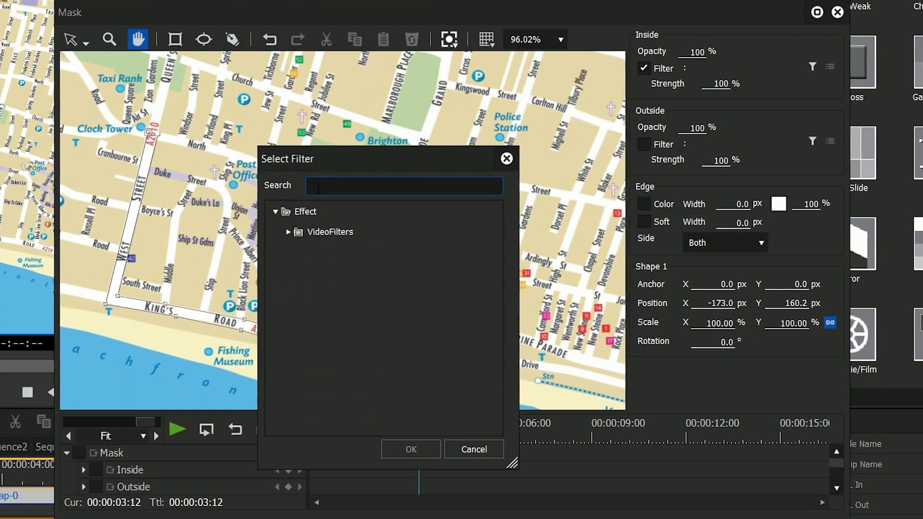
{"action": "type", "text": "block"}
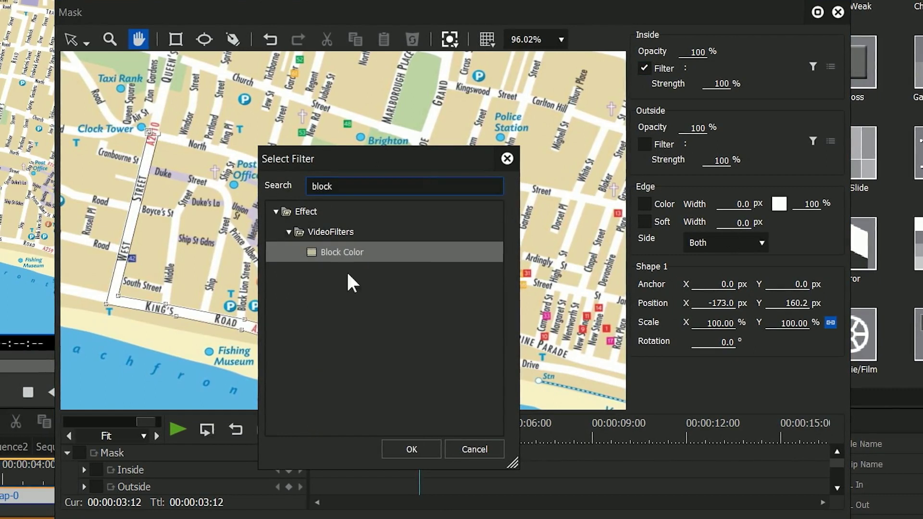
{"action": "double_click", "coordinate": [347, 254]}
{"action": "left_click", "coordinate": [830, 64]}
{"action": "left_click_drag", "start_coordinate": [370, 317], "coordinate": [402, 317]}
{"action": "left_click_drag", "start_coordinate": [369, 288], "coordinate": [327, 288]}
{"action": "left_click_drag", "start_coordinate": [415, 257], "coordinate": [344, 288]}
{"action": "left_click_drag", "start_coordinate": [402, 318], "coordinate": [435, 319]}
{"action": "left_click", "coordinate": [392, 358]}
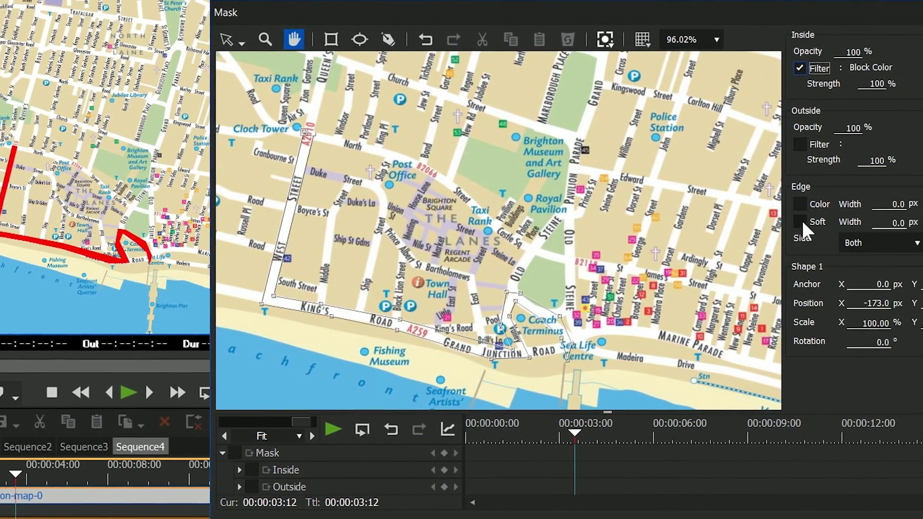
Enable Edge Soft on the mask and set its width to 4.7 px.
{"action": "left_click", "coordinate": [871, 222]}
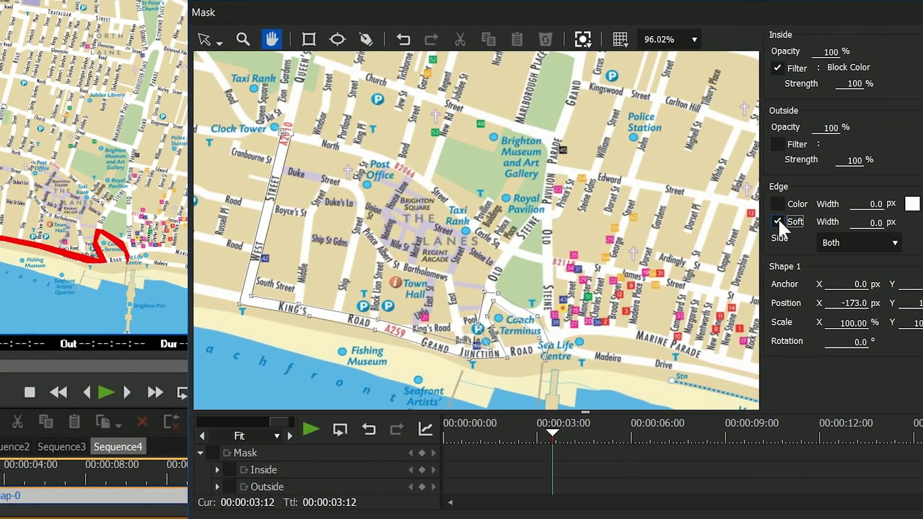
{"action": "left_click_drag", "start_coordinate": [871, 230], "coordinate": [877, 206]}
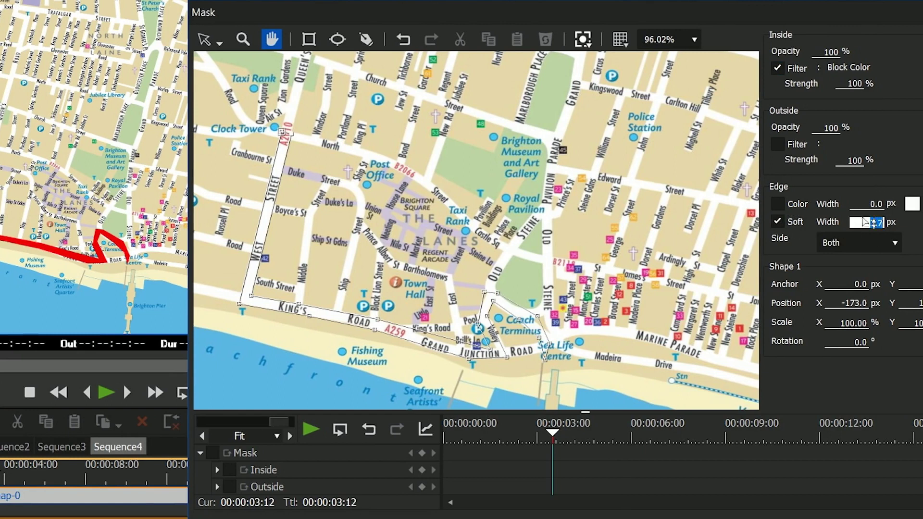
{"action": "double_click", "coordinate": [878, 225]}
Zoom in and move mask vertices to follow the roads around Coach Terminus, Sea Life and Brill's Lane.
{"action": "left_click", "coordinate": [243, 39]}
{"action": "left_click", "coordinate": [505, 355]}
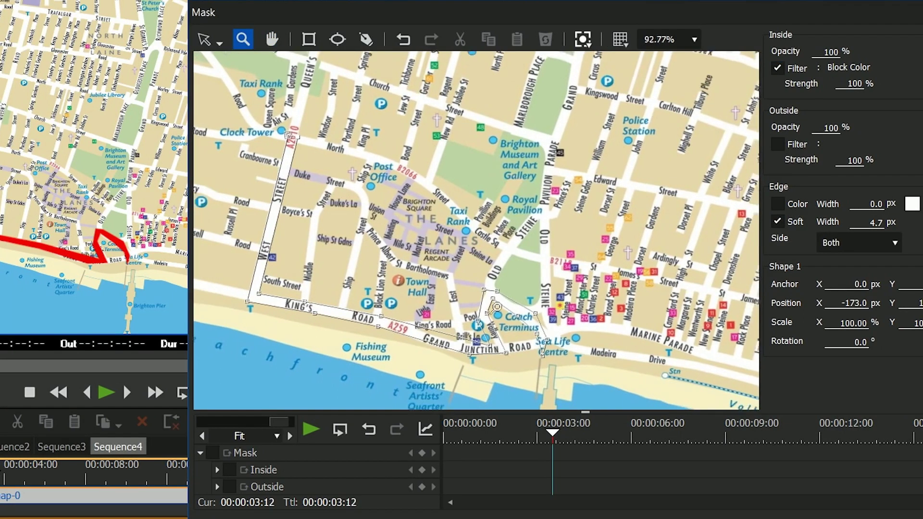
{"action": "left_click_drag", "start_coordinate": [654, 475], "coordinate": [681, 486]}
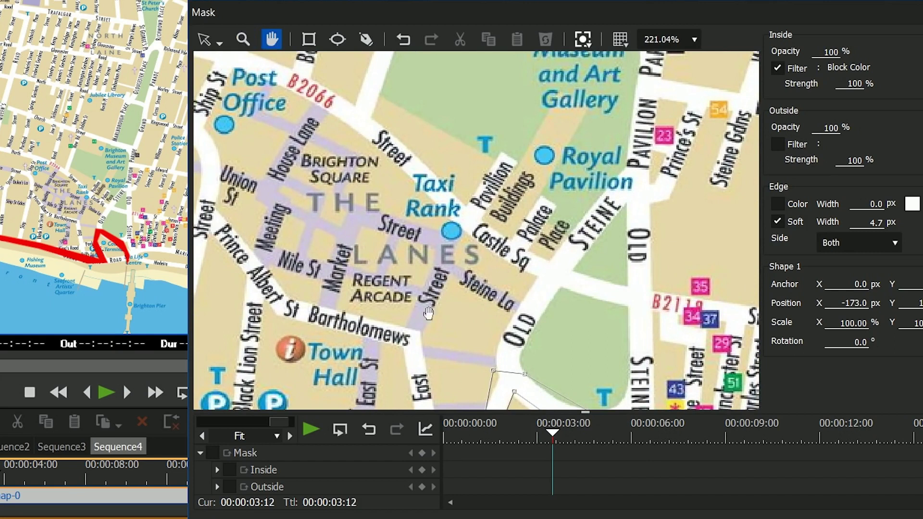
{"action": "left_click_drag", "start_coordinate": [429, 314], "coordinate": [325, 75]}
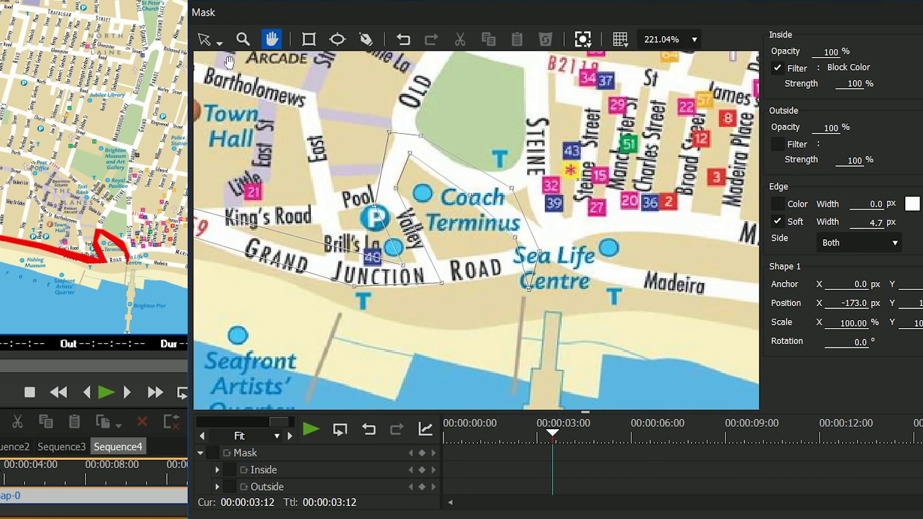
{"action": "left_click", "coordinate": [205, 39]}
{"action": "left_click_drag", "start_coordinate": [380, 208], "coordinate": [379, 189]}
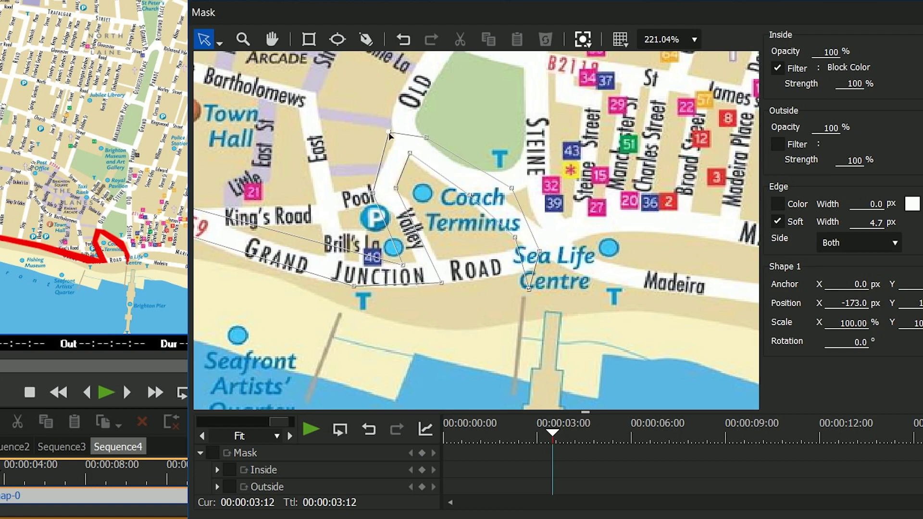
{"action": "left_click_drag", "start_coordinate": [390, 133], "coordinate": [410, 159]}
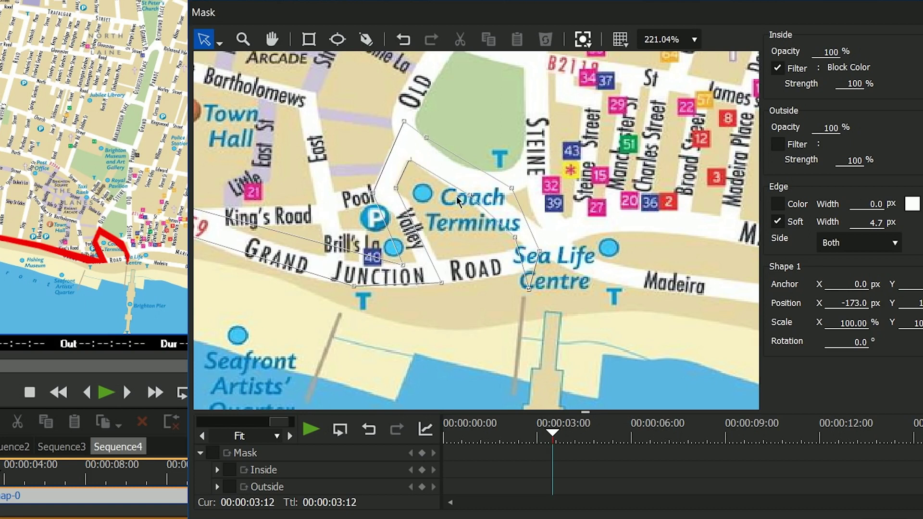
{"action": "left_click_drag", "start_coordinate": [511, 189], "coordinate": [507, 198]}
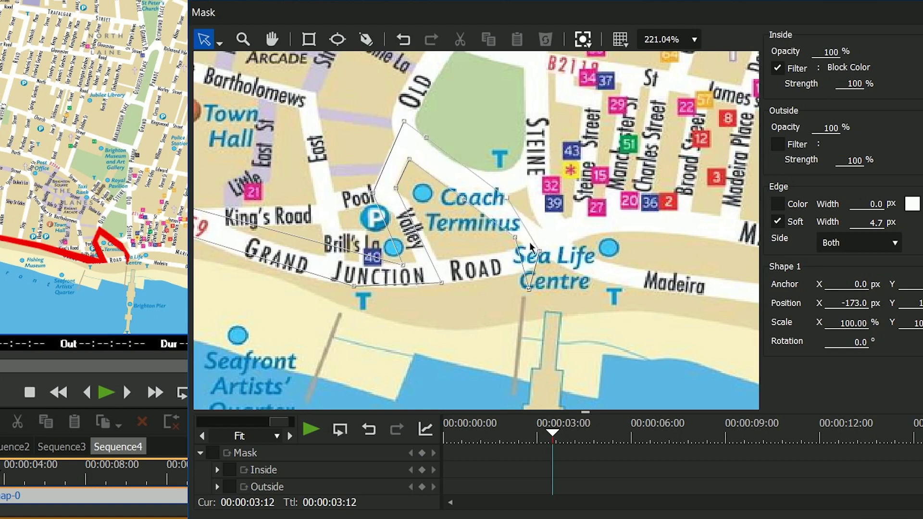
{"action": "left_click_drag", "start_coordinate": [540, 253], "coordinate": [556, 245]}
{"action": "left_click_drag", "start_coordinate": [528, 289], "coordinate": [541, 283]}
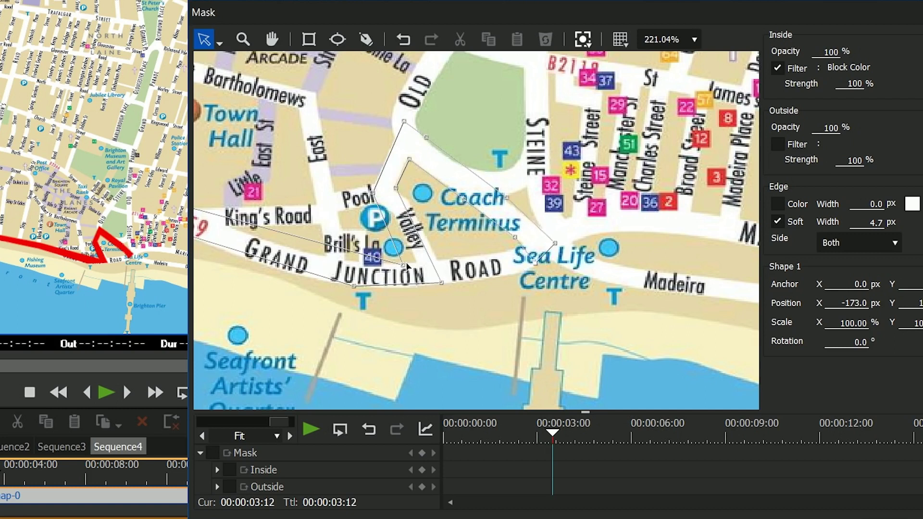
{"action": "left_click_drag", "start_coordinate": [404, 266], "coordinate": [451, 283]}
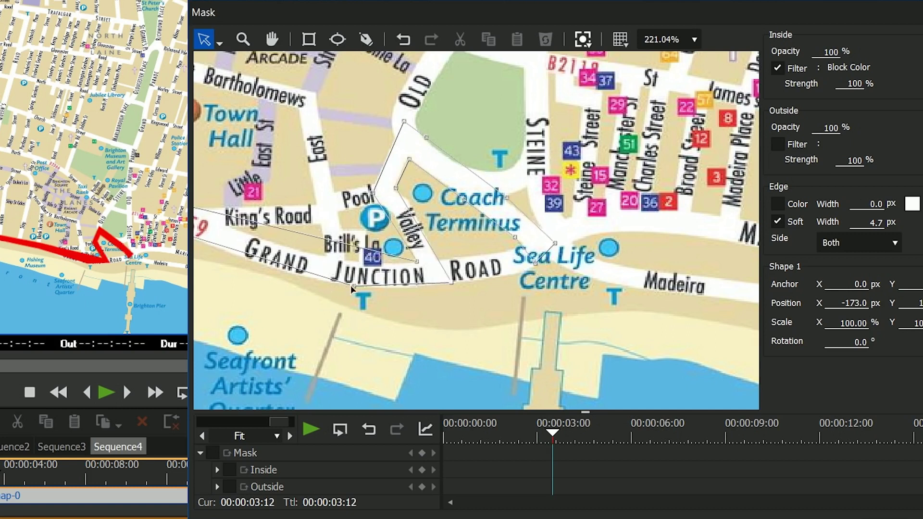
{"action": "left_click_drag", "start_coordinate": [352, 287], "coordinate": [335, 283]}
Lower the mask's left edge near Brill's Lane and curve the corner at Grand Junction Road.
{"action": "left_click", "coordinate": [219, 43]}
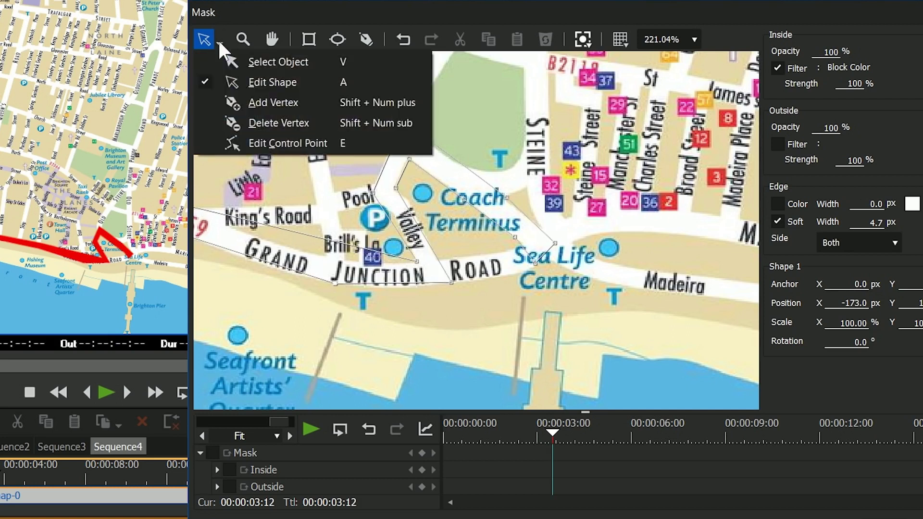
{"action": "left_click", "coordinate": [243, 101]}
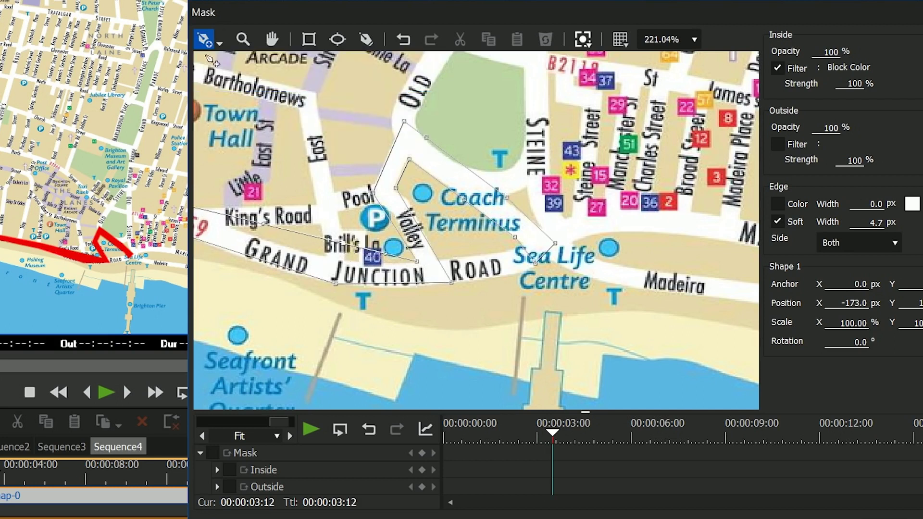
{"action": "left_click", "coordinate": [219, 44]}
{"action": "left_click", "coordinate": [269, 82]}
{"action": "left_click_drag", "start_coordinate": [346, 246], "coordinate": [339, 291]}
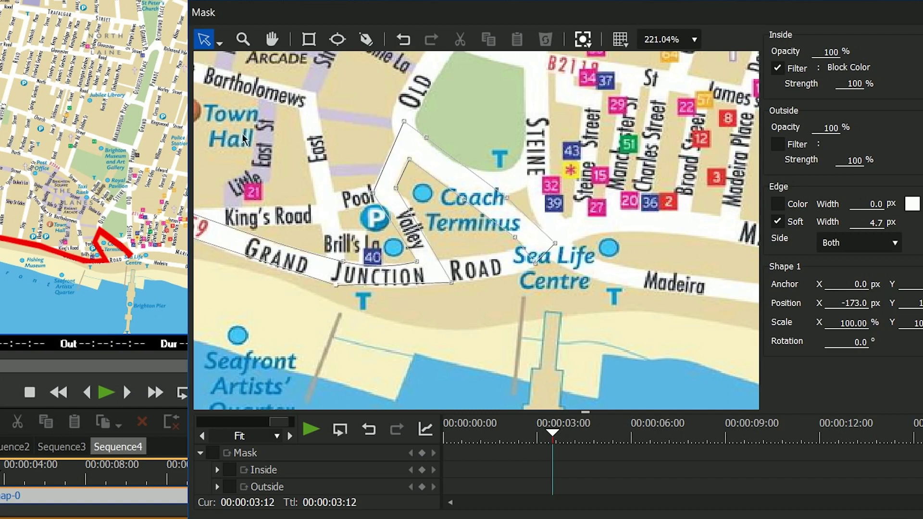
{"action": "left_click", "coordinate": [220, 43]}
{"action": "left_click", "coordinate": [262, 141]}
{"action": "left_click_drag", "start_coordinate": [335, 283], "coordinate": [373, 293]}
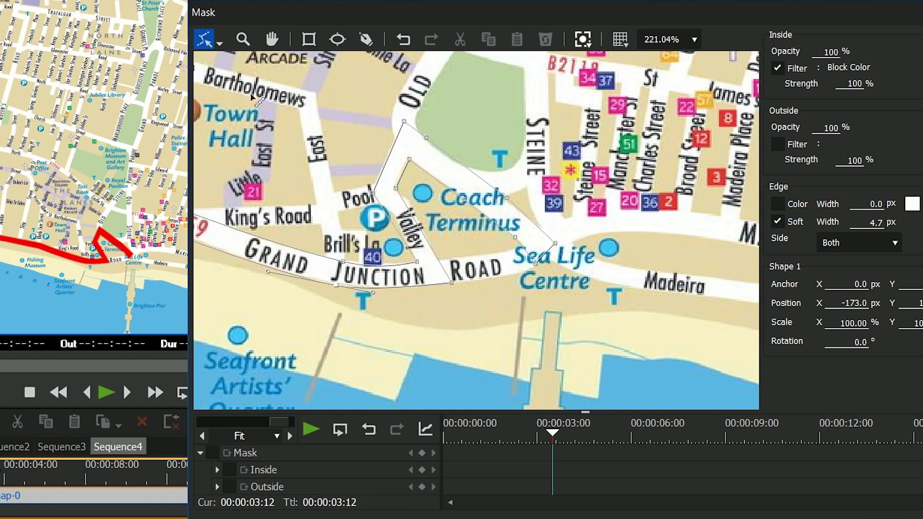
Apply a second Mask filter to the upper map clip.
{"action": "left_click", "coordinate": [219, 43]}
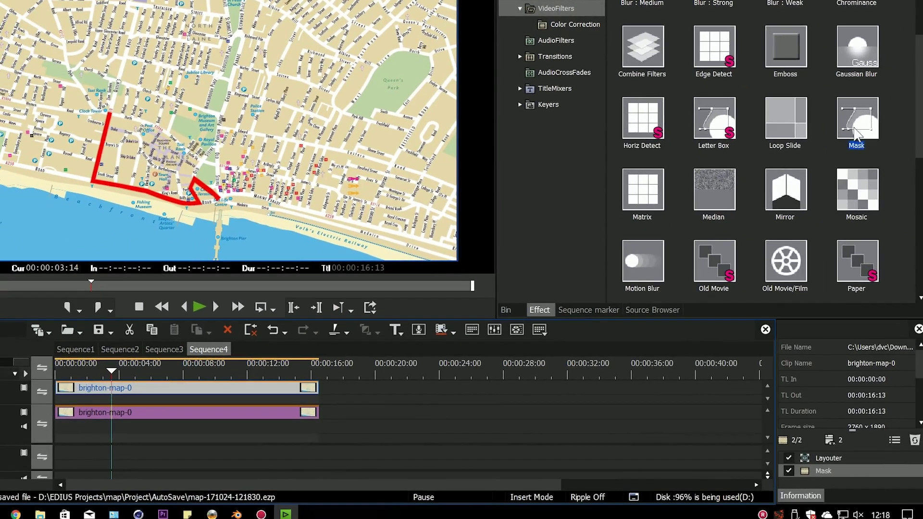
{"action": "left_click_drag", "start_coordinate": [888, 130], "coordinate": [144, 442]}
{"action": "left_click_drag", "start_coordinate": [177, 399], "coordinate": [178, 398]}
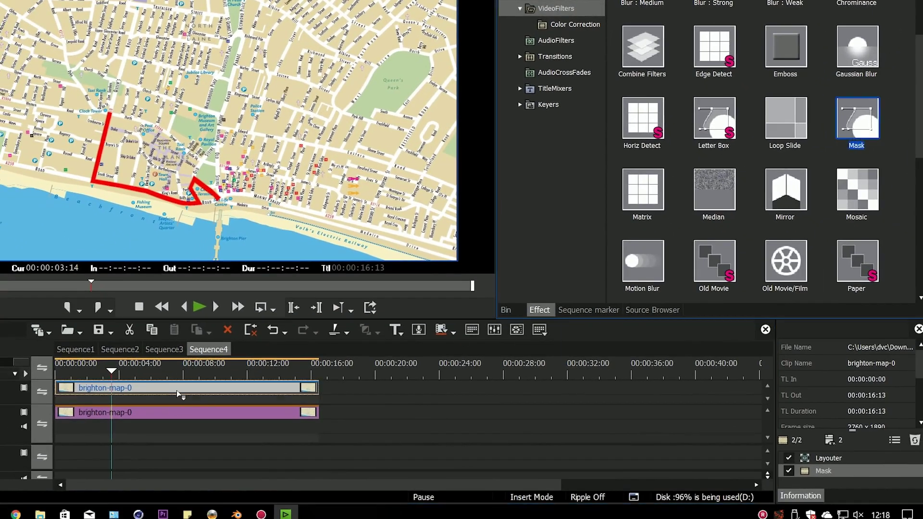
Open the new mask's settings and start a freeform outline around the route line.
{"action": "double_click", "coordinate": [822, 468]}
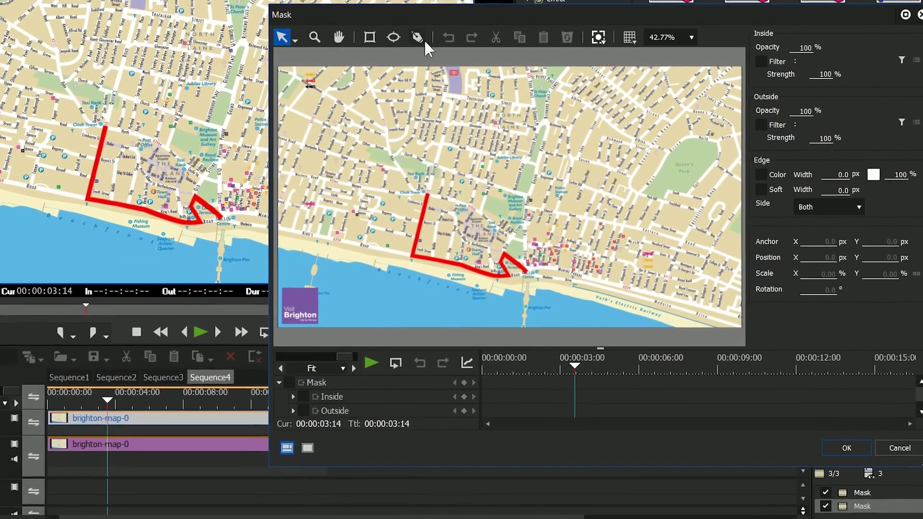
{"action": "left_click", "coordinate": [413, 32]}
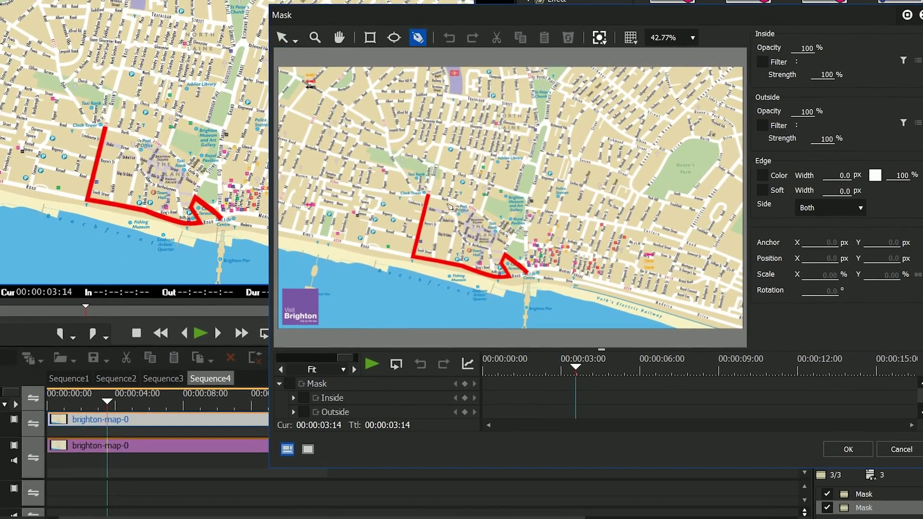
{"action": "left_click", "coordinate": [406, 288]}
{"action": "left_click", "coordinate": [492, 293]}
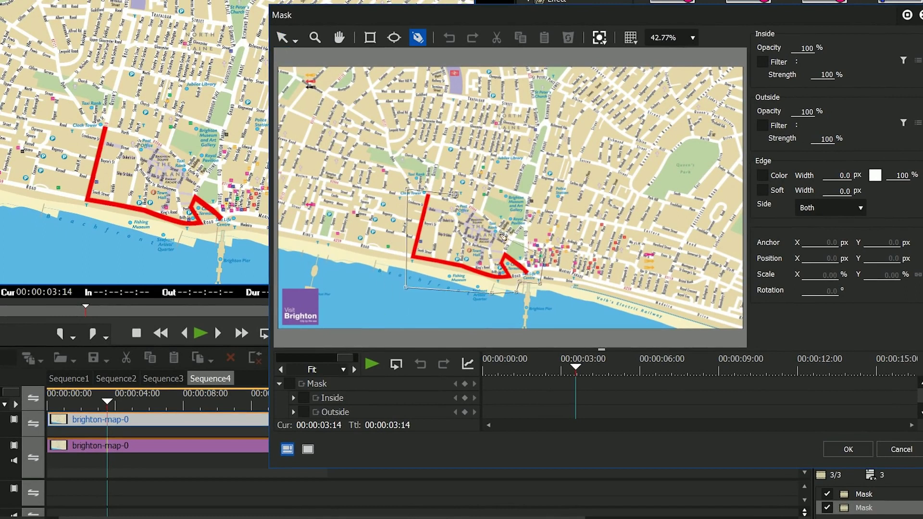
Close the outline, set the mask's Inside Opacity to 0%, and toggle the lower track to check it.
{"action": "left_click", "coordinate": [454, 195]}
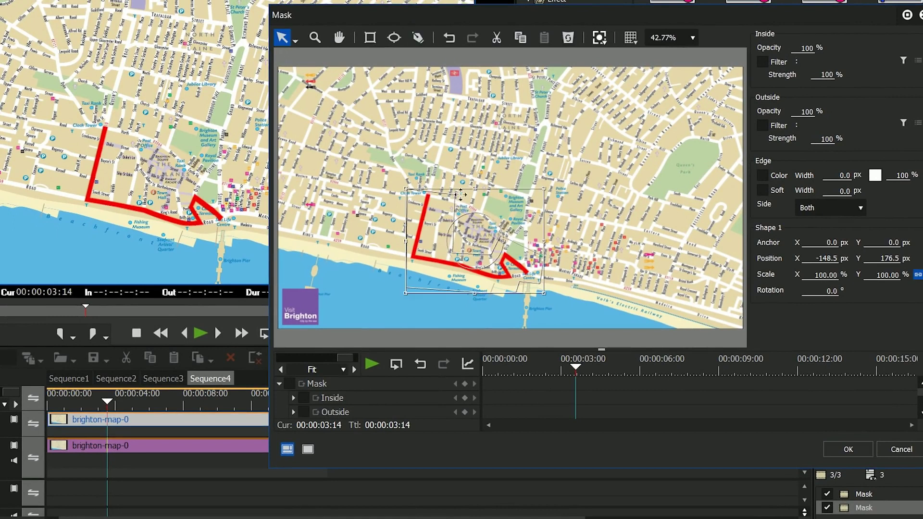
{"action": "left_click", "coordinate": [811, 48]}
{"action": "left_click_drag", "start_coordinate": [810, 48], "coordinate": [798, 126]}
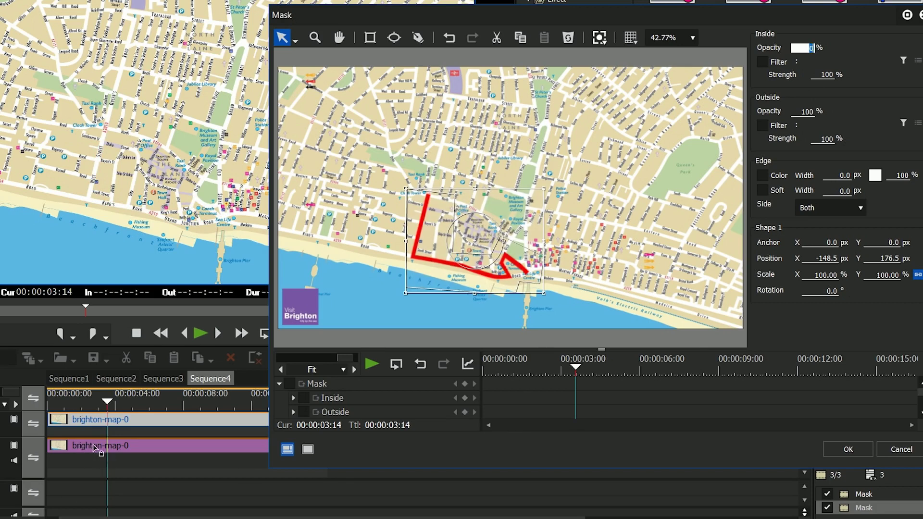
{"action": "left_click", "coordinate": [858, 453]}
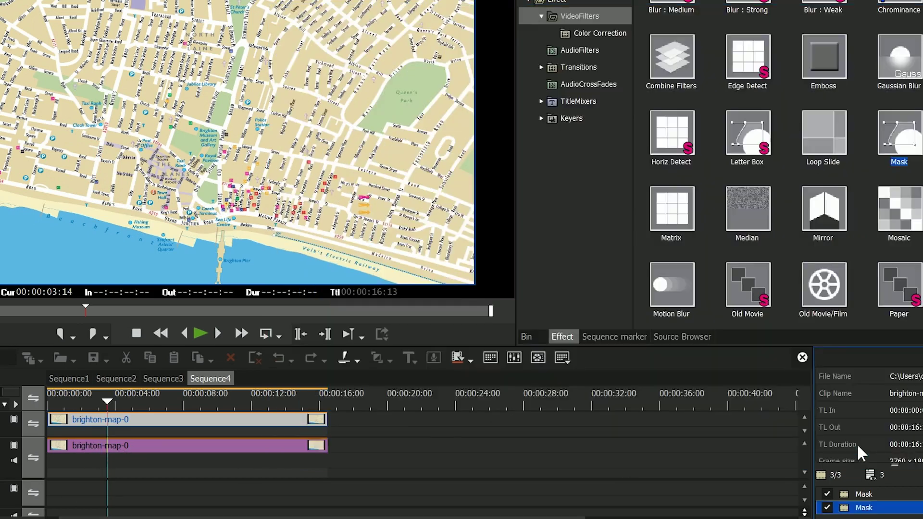
{"action": "left_click", "coordinate": [14, 445]}
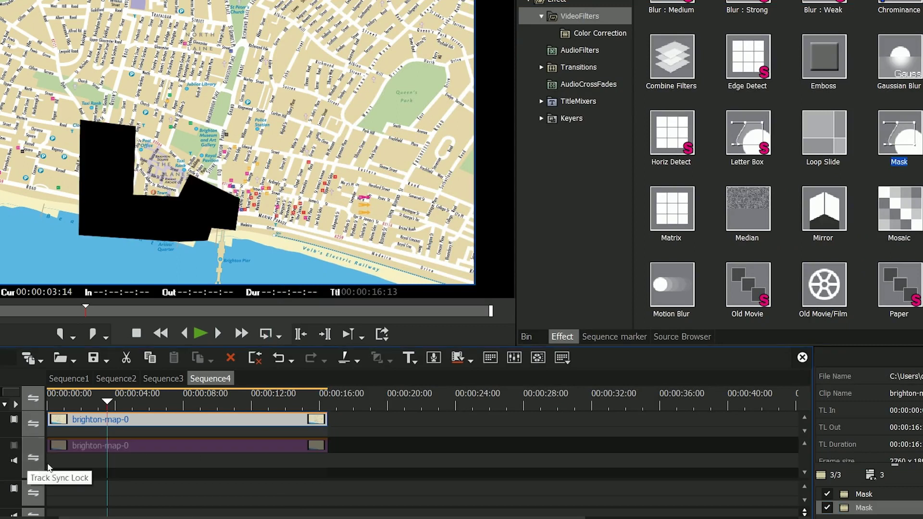
{"action": "left_click", "coordinate": [14, 446]}
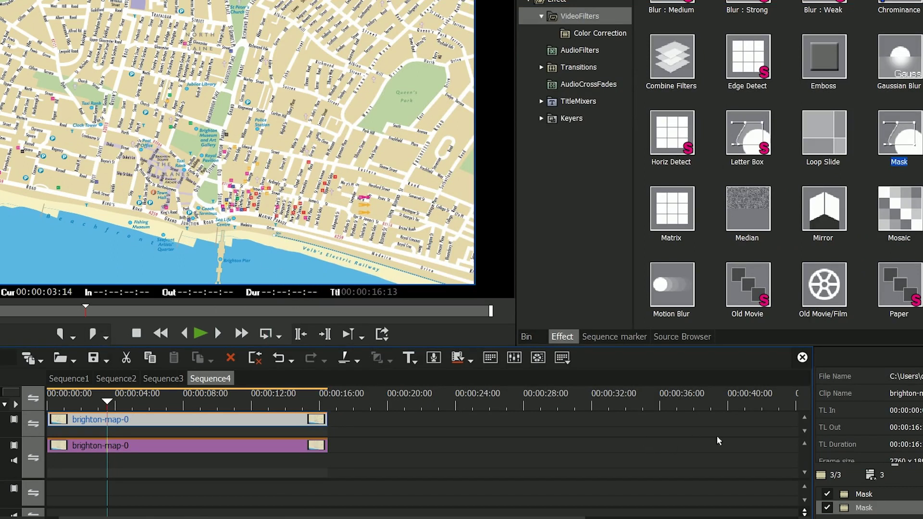
Reopen the second mask's settings and enable mask keyframing with a starting keyframe at 00:00:00:00.
{"action": "double_click", "coordinate": [877, 509]}
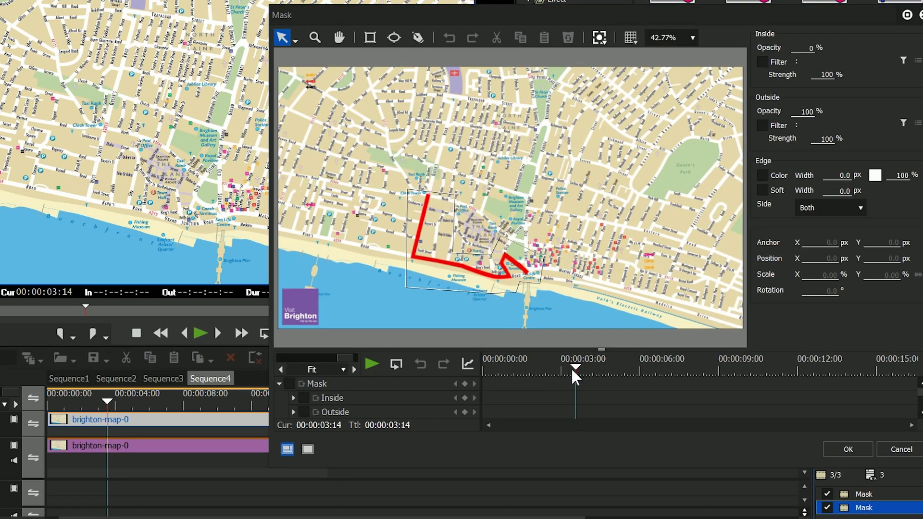
{"action": "left_click_drag", "start_coordinate": [575, 371], "coordinate": [474, 366]}
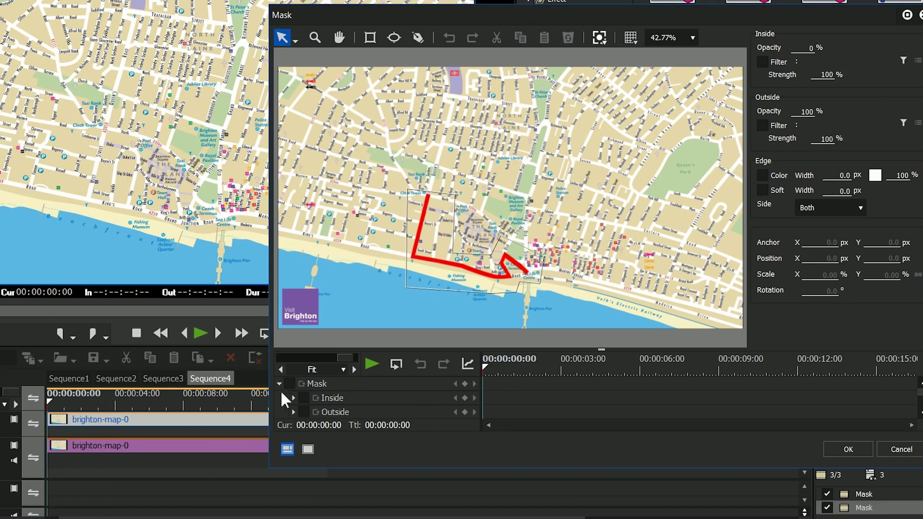
{"action": "mouse_move", "coordinate": [483, 364]}
{"action": "left_mouse_down"}
{"action": "mouse_move", "coordinate": [507, 362]}
{"action": "mouse_move", "coordinate": [475, 371]}
{"action": "left_mouse_up"}
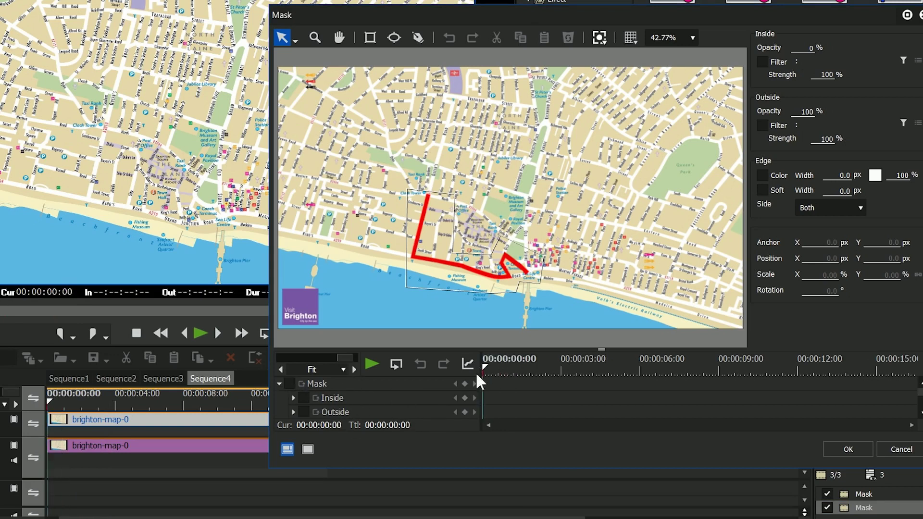
{"action": "left_click", "coordinate": [289, 383]}
{"action": "mouse_move", "coordinate": [919, 393]}
{"action": "left_mouse_down"}
{"action": "mouse_move", "coordinate": [918, 403]}
{"action": "mouse_move", "coordinate": [919, 388]}
{"action": "left_mouse_up"}
{"action": "mouse_move", "coordinate": [486, 365]}
{"action": "left_mouse_down"}
{"action": "mouse_move", "coordinate": [593, 366]}
{"action": "mouse_move", "coordinate": [483, 367]}
{"action": "left_mouse_up"}
{"action": "left_click_drag", "start_coordinate": [376, 17], "coordinate": [353, 16]}
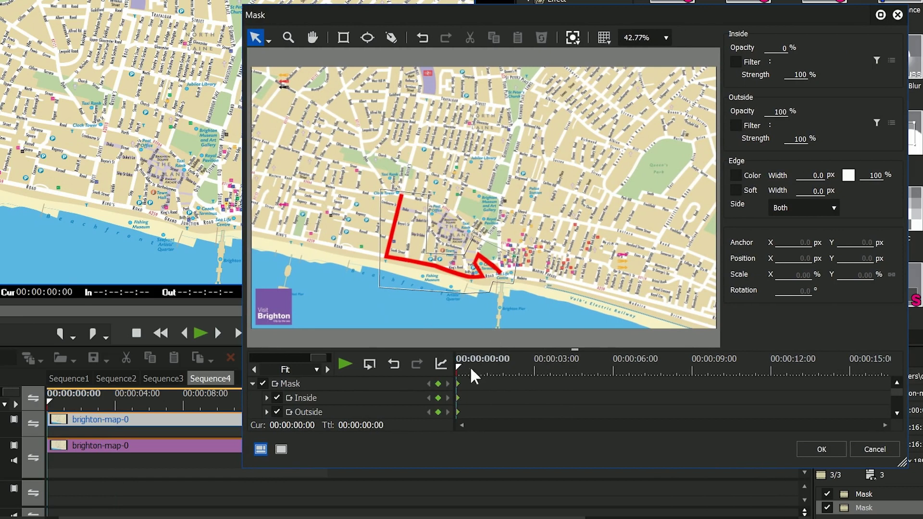
At 00:00:03:01, zoom the mask preview to 108.04% and select the mask outline.
{"action": "left_click_drag", "start_coordinate": [471, 369], "coordinate": [538, 368]}
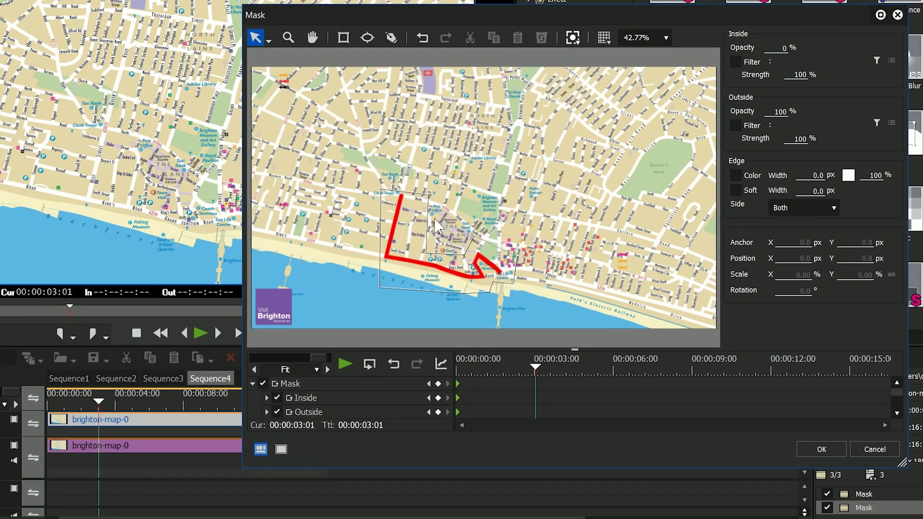
{"action": "left_click", "coordinate": [288, 38]}
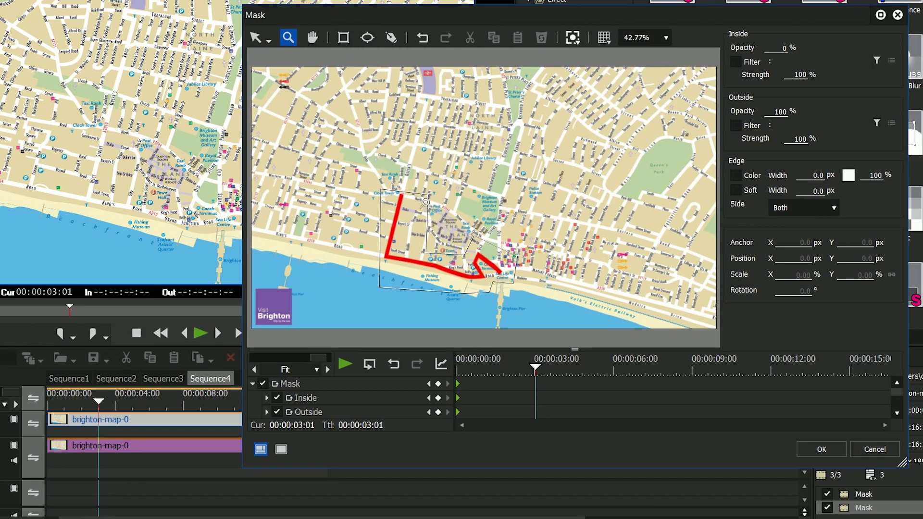
{"action": "scroll", "coordinate": [564, 312], "scroll_direction": "up", "scroll_amount": 5}
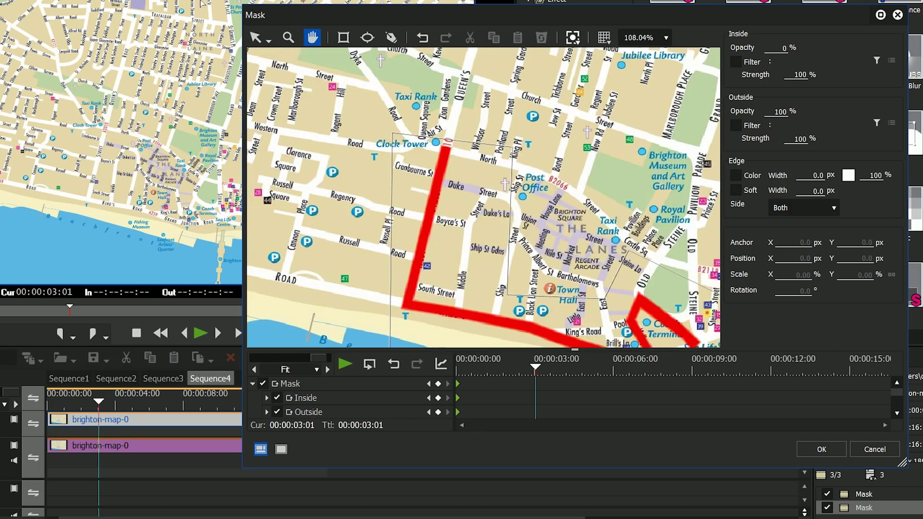
{"action": "left_click", "coordinate": [255, 38]}
{"action": "left_click", "coordinate": [485, 183]}
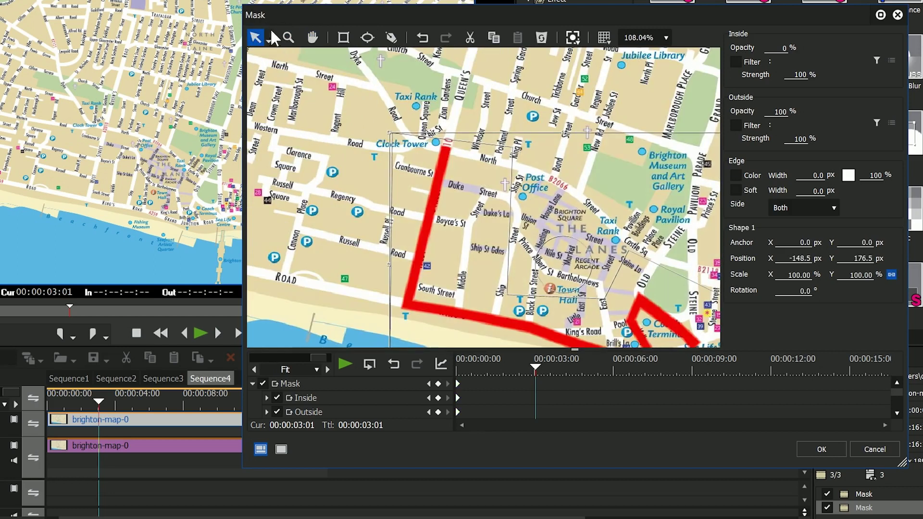
Using Edit Shape, drag both top outline points down below the route's first stretch.
{"action": "left_click", "coordinate": [269, 40]}
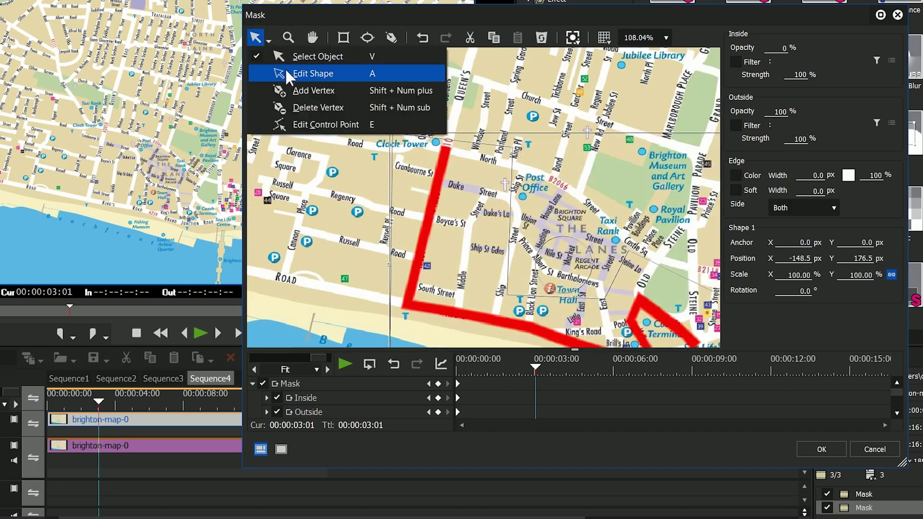
{"action": "left_click", "coordinate": [374, 73]}
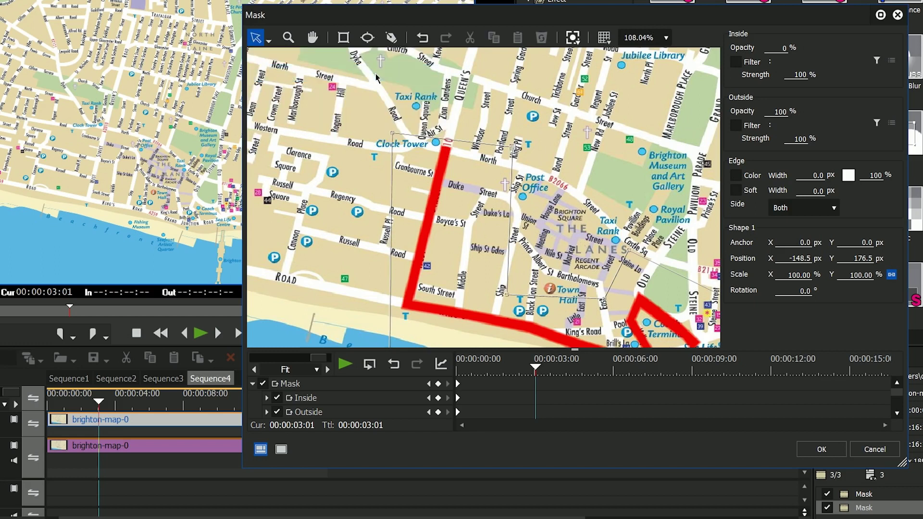
{"action": "left_click_drag", "start_coordinate": [514, 150], "coordinate": [460, 303]}
{"action": "left_click_drag", "start_coordinate": [393, 136], "coordinate": [393, 301]}
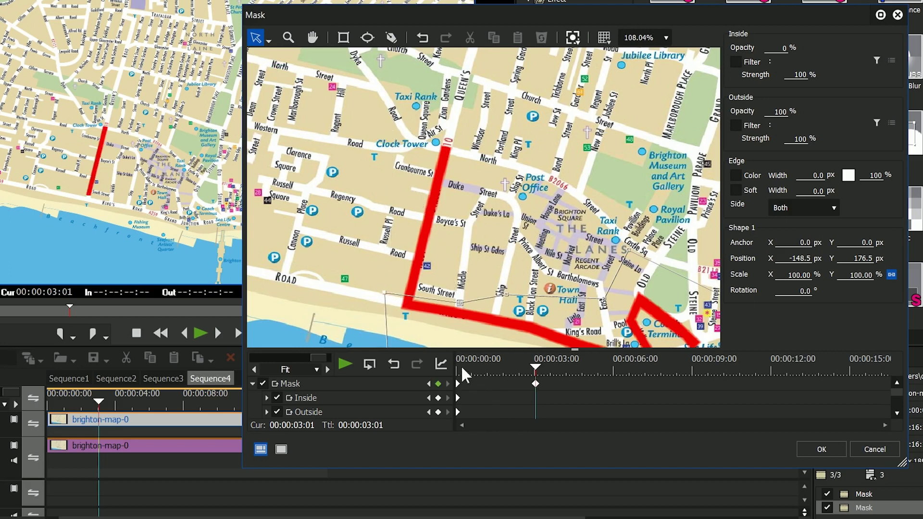
{"action": "left_click_drag", "start_coordinate": [457, 368], "coordinate": [641, 375]}
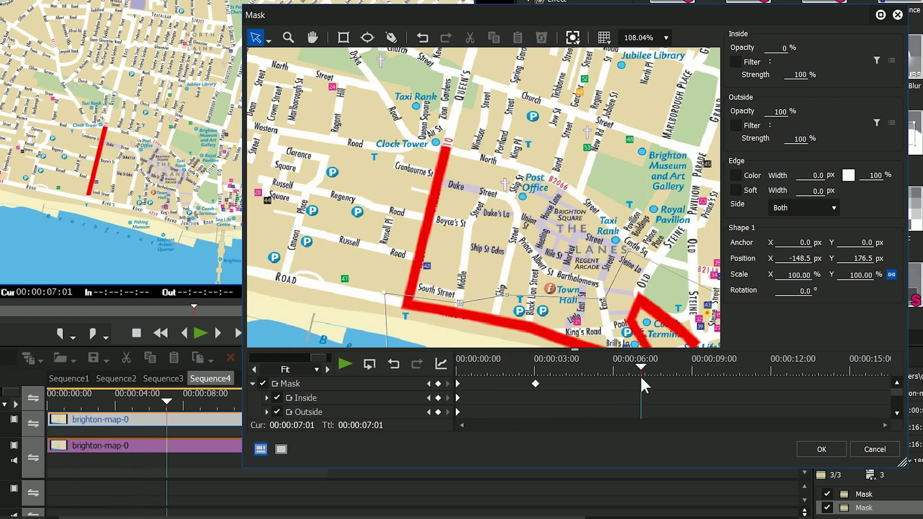
At 00:00:08:16, drag the mask points along the seafront to uncover the route to the pier, then play back.
{"action": "left_click", "coordinate": [313, 37]}
{"action": "left_click_drag", "start_coordinate": [433, 240], "coordinate": [383, 167]}
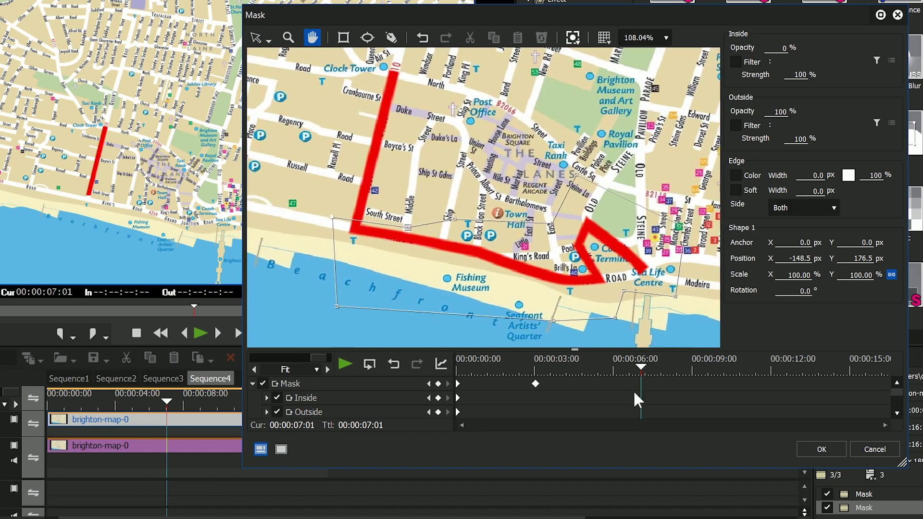
{"action": "left_click_drag", "start_coordinate": [641, 371], "coordinate": [684, 372]}
{"action": "key", "text": "v"}
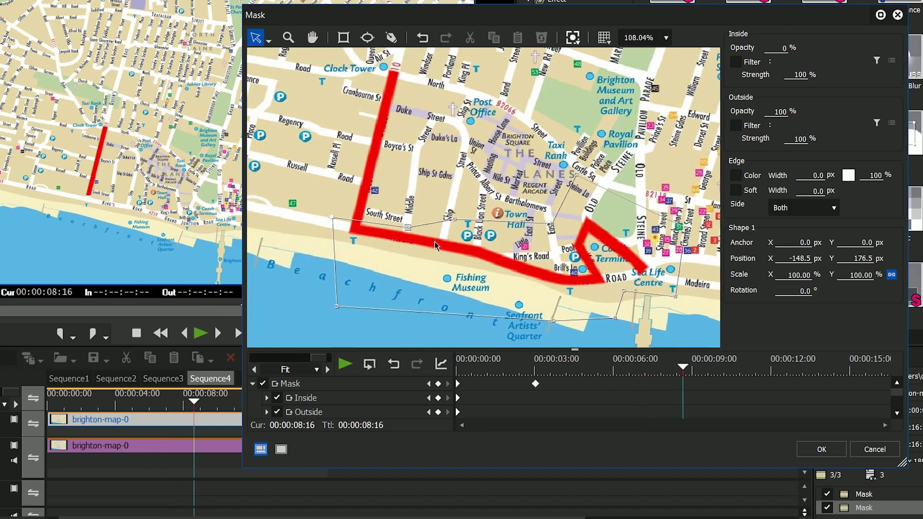
{"action": "left_click_drag", "start_coordinate": [408, 228], "coordinate": [579, 270]}
{"action": "left_click_drag", "start_coordinate": [332, 218], "coordinate": [602, 299]}
{"action": "mouse_move", "coordinate": [542, 367]}
{"action": "left_mouse_down"}
{"action": "mouse_move", "coordinate": [674, 369]}
{"action": "mouse_move", "coordinate": [532, 373]}
{"action": "mouse_move", "coordinate": [572, 381]}
{"action": "mouse_move", "coordinate": [527, 380]}
{"action": "mouse_move", "coordinate": [536, 383]}
{"action": "left_mouse_up"}
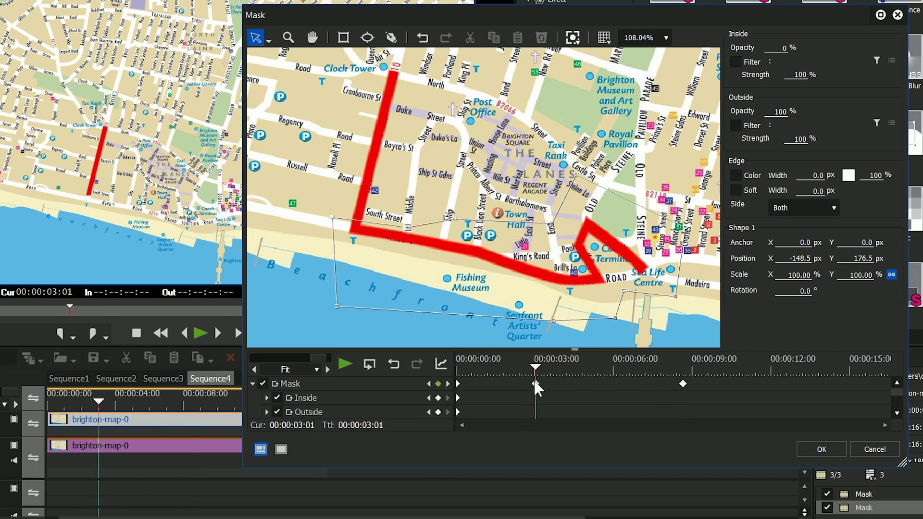
{"action": "key", "text": "space"}
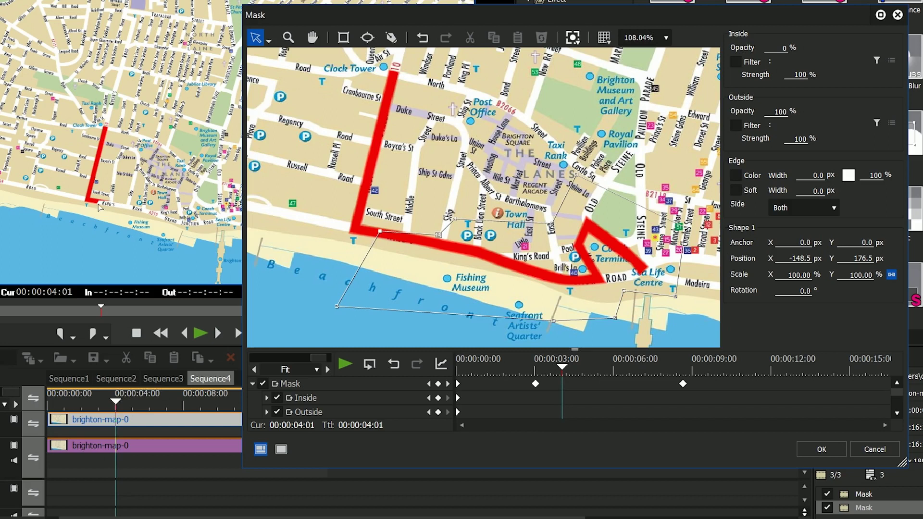
Around 00:00:03:14, nudge the lower-left mask points so the reveal tracks the route along King's Road.
{"action": "left_click_drag", "start_coordinate": [570, 357], "coordinate": [549, 362]}
{"action": "left_click_drag", "start_coordinate": [356, 226], "coordinate": [352, 240]}
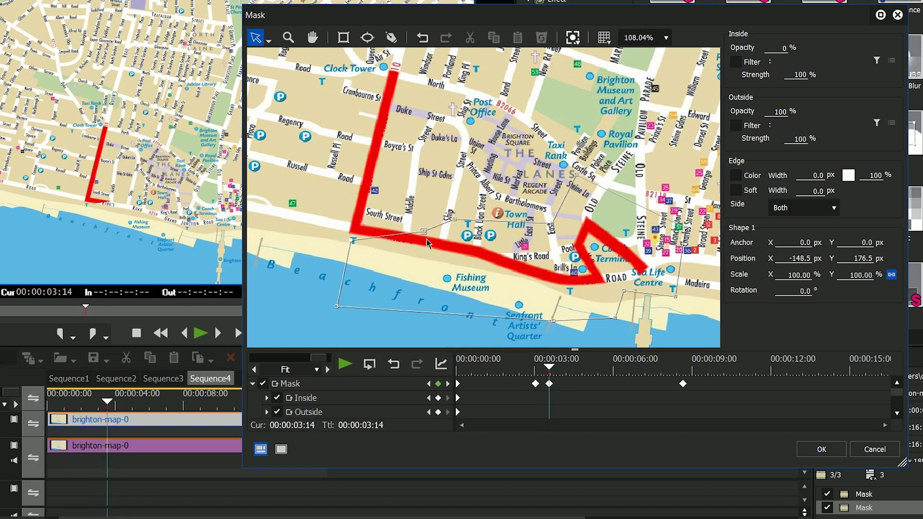
{"action": "left_click_drag", "start_coordinate": [424, 231], "coordinate": [374, 224]}
{"action": "mouse_move", "coordinate": [540, 373]}
{"action": "left_mouse_down"}
{"action": "mouse_move", "coordinate": [569, 370]}
{"action": "mouse_move", "coordinate": [552, 373]}
{"action": "left_mouse_up"}
{"action": "left_click_drag", "start_coordinate": [352, 239], "coordinate": [370, 245]}
{"action": "left_click_drag", "start_coordinate": [553, 359], "coordinate": [625, 371]}
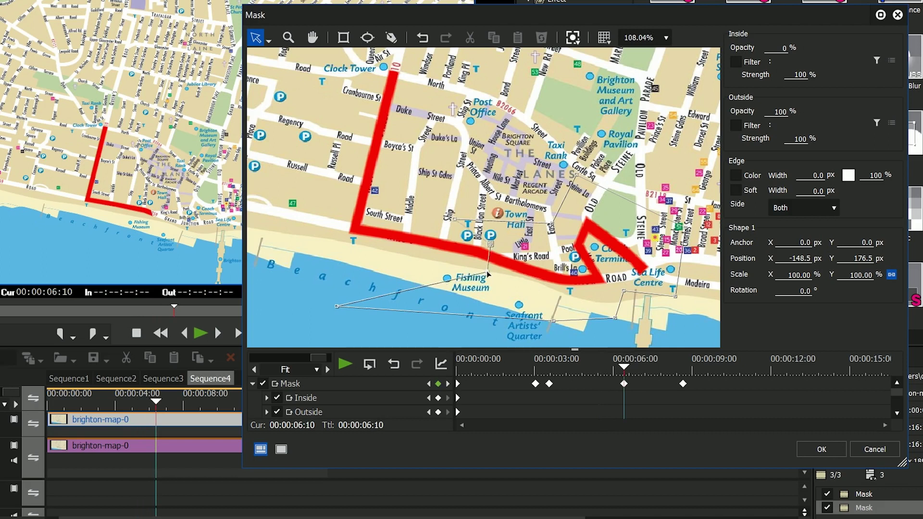
{"action": "mouse_move", "coordinate": [558, 368]}
{"action": "left_mouse_down"}
{"action": "mouse_move", "coordinate": [672, 391]}
{"action": "mouse_move", "coordinate": [680, 391]}
{"action": "mouse_move", "coordinate": [662, 386]}
{"action": "mouse_move", "coordinate": [703, 379]}
{"action": "left_mouse_up"}
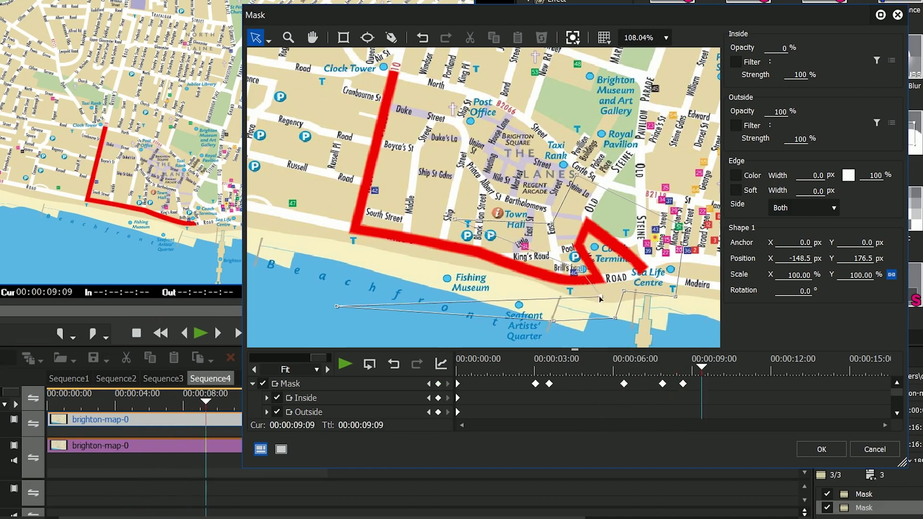
Reshape the mask at 08:16 toward the Sea Life Centre and add keyframes at 09:09 and 10:18.
{"action": "left_click_drag", "start_coordinate": [600, 298], "coordinate": [575, 278]}
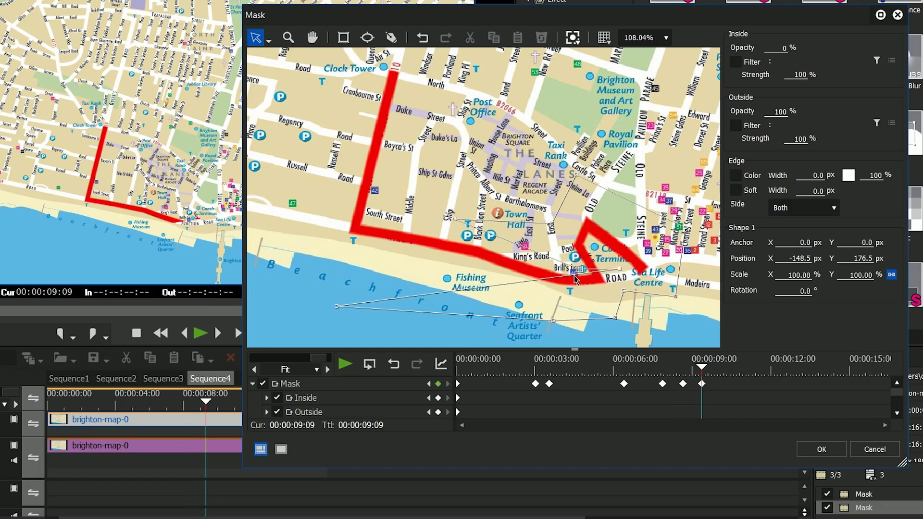
{"action": "left_click_drag", "start_coordinate": [338, 307], "coordinate": [611, 298]}
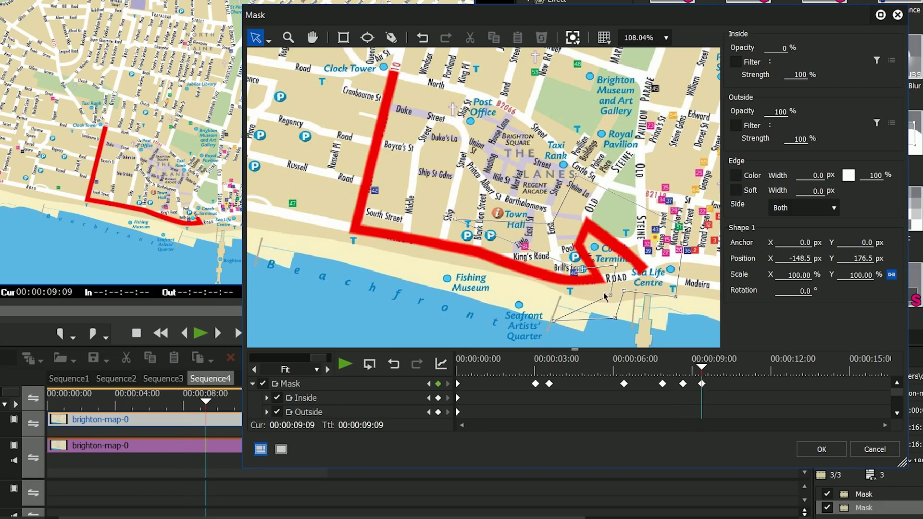
{"action": "mouse_move", "coordinate": [702, 370]}
{"action": "left_mouse_down"}
{"action": "mouse_move", "coordinate": [686, 371]}
{"action": "mouse_move", "coordinate": [710, 373]}
{"action": "mouse_move", "coordinate": [699, 370]}
{"action": "left_mouse_up"}
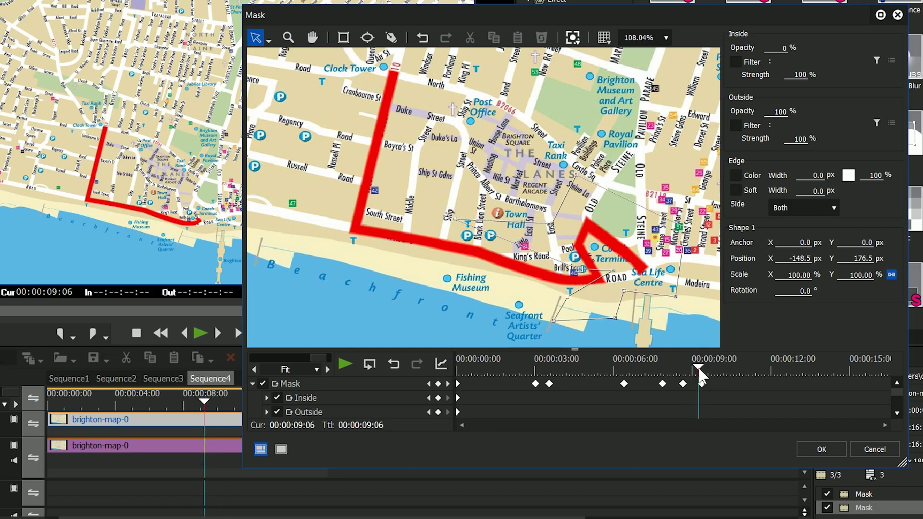
{"action": "left_click", "coordinate": [680, 364]}
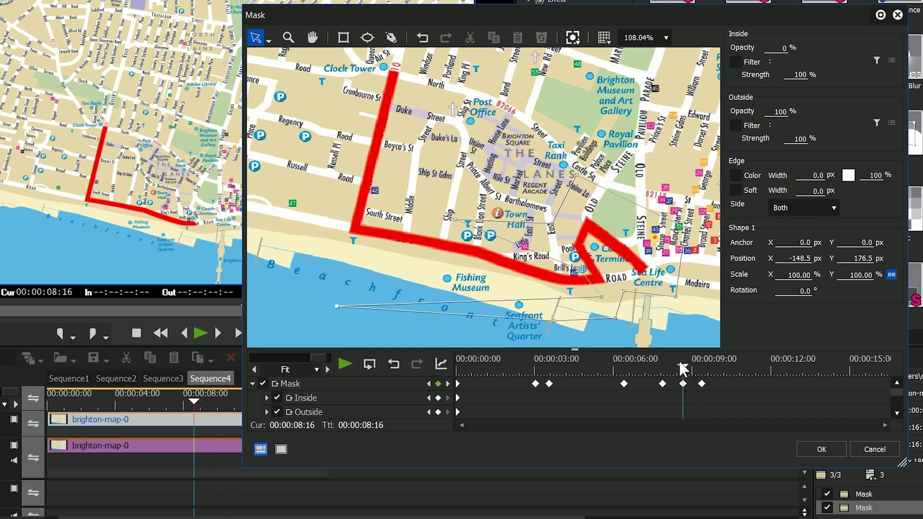
{"action": "left_click_drag", "start_coordinate": [338, 308], "coordinate": [641, 288]}
{"action": "left_click_drag", "start_coordinate": [556, 322], "coordinate": [628, 342]}
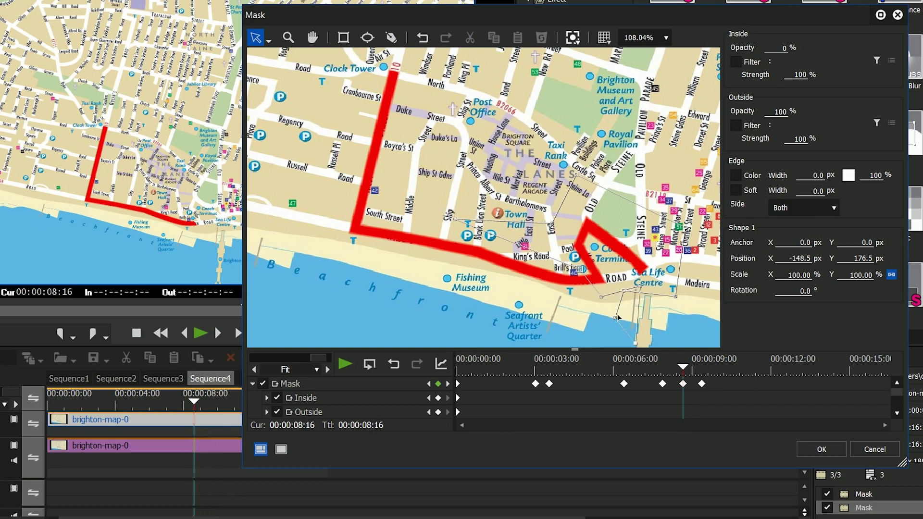
{"action": "left_click_drag", "start_coordinate": [624, 296], "coordinate": [644, 314]}
{"action": "mouse_move", "coordinate": [680, 369]}
{"action": "left_mouse_down"}
{"action": "mouse_move", "coordinate": [663, 368]}
{"action": "mouse_move", "coordinate": [690, 359]}
{"action": "left_mouse_up"}
{"action": "key", "text": "Right"}
{"action": "key", "text": "Right"}
{"action": "key", "text": "Right"}
{"action": "key", "text": "Right"}
{"action": "key", "text": "Right"}
{"action": "key", "text": "Right"}
{"action": "key", "text": "Right"}
{"action": "key", "text": "Right"}
{"action": "key", "text": "Right"}
{"action": "key", "text": "Right"}
{"action": "key", "text": "Right"}
{"action": "key", "text": "Right"}
{"action": "key", "text": "Right"}
{"action": "key", "text": "Right"}
{"action": "key", "text": "Right"}
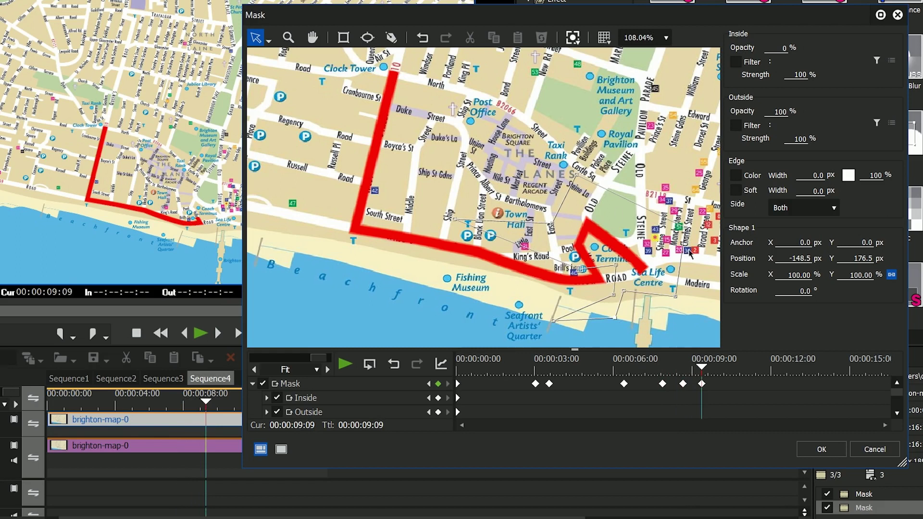
{"action": "left_click_drag", "start_coordinate": [716, 369], "coordinate": [737, 368]}
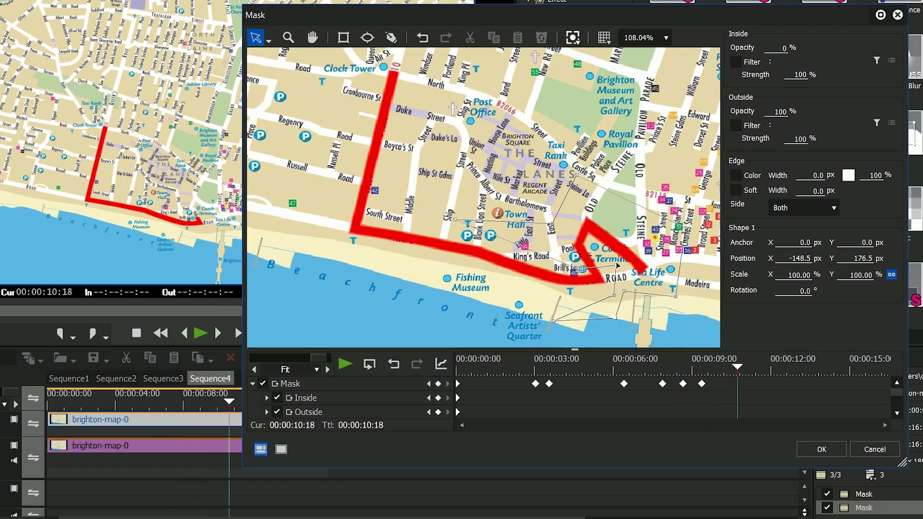
Add mask keyframes at 11:20 and 15:14, pulling points around the last turn toward Old Steine.
{"action": "key", "text": "Right"}
{"action": "key", "text": "Right"}
{"action": "key", "text": "Right"}
{"action": "key", "text": "Right"}
{"action": "key", "text": "Right"}
{"action": "key", "text": "Right"}
{"action": "key", "text": "Right"}
{"action": "key", "text": "Right"}
{"action": "key", "text": "Right"}
{"action": "key", "text": "Right"}
{"action": "key", "text": "Right"}
{"action": "key", "text": "Right"}
{"action": "key", "text": "Right"}
{"action": "key", "text": "Right"}
{"action": "key", "text": "Right"}
{"action": "key", "text": "Right"}
{"action": "key", "text": "Right"}
{"action": "key", "text": "Right"}
{"action": "key", "text": "Right"}
{"action": "key", "text": "Right"}
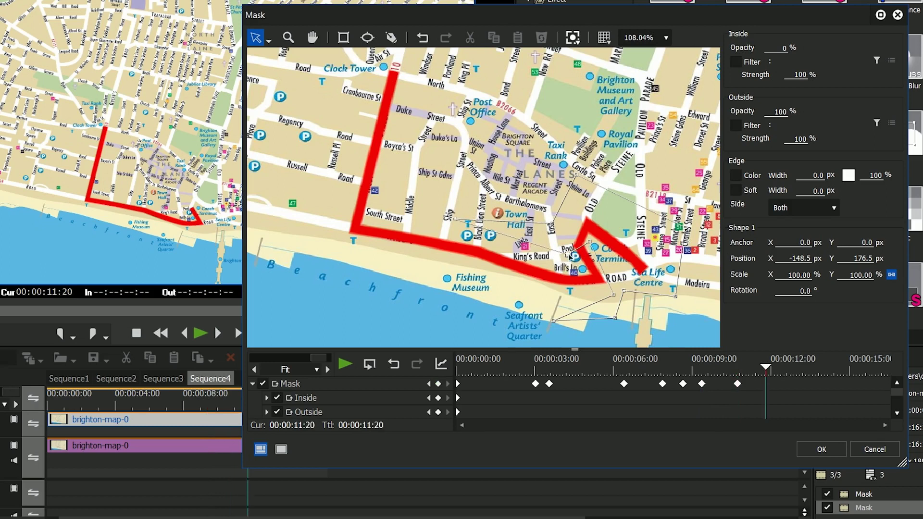
{"action": "left_click_drag", "start_coordinate": [583, 268], "coordinate": [584, 226]}
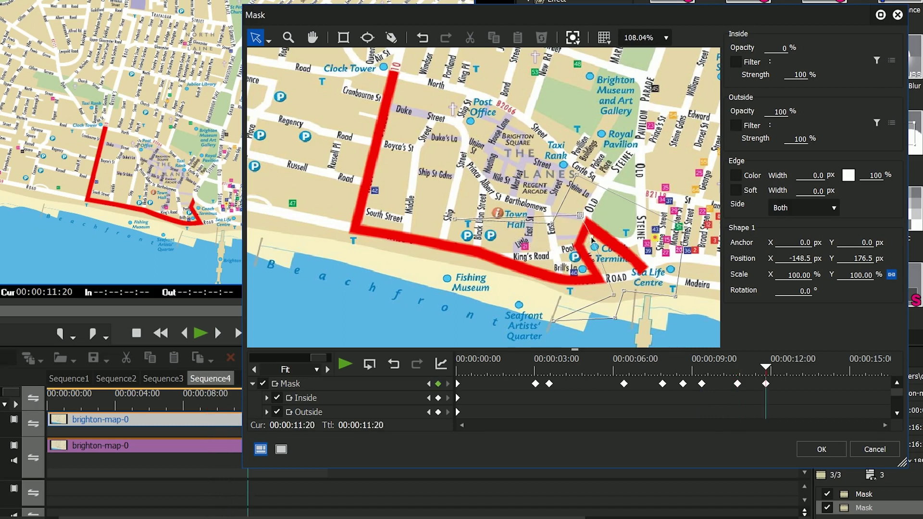
{"action": "left_click_drag", "start_coordinate": [805, 367], "coordinate": [864, 382]}
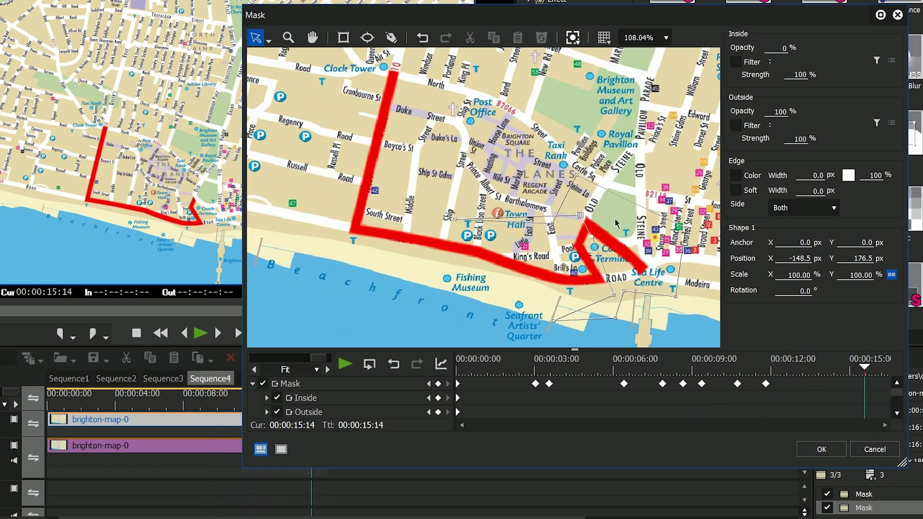
{"action": "left_click_drag", "start_coordinate": [582, 216], "coordinate": [675, 253]}
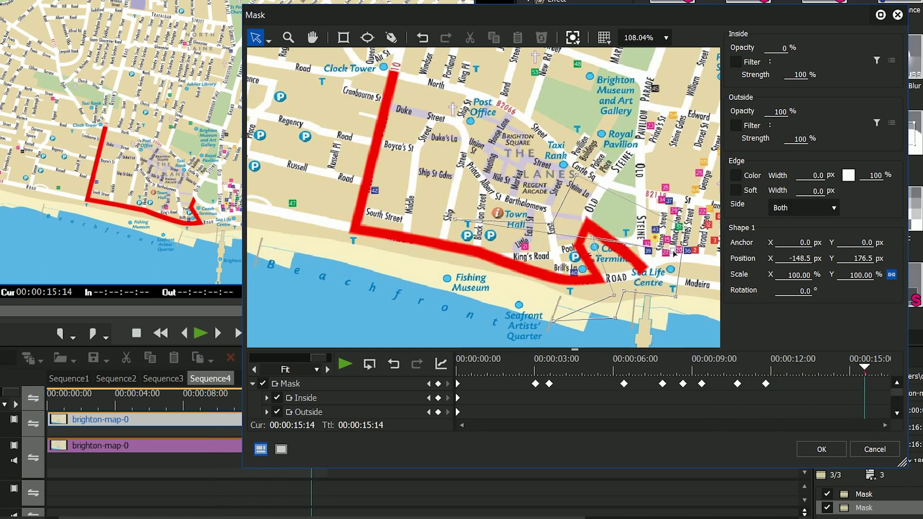
{"action": "left_click_drag", "start_coordinate": [592, 237], "coordinate": [639, 291]}
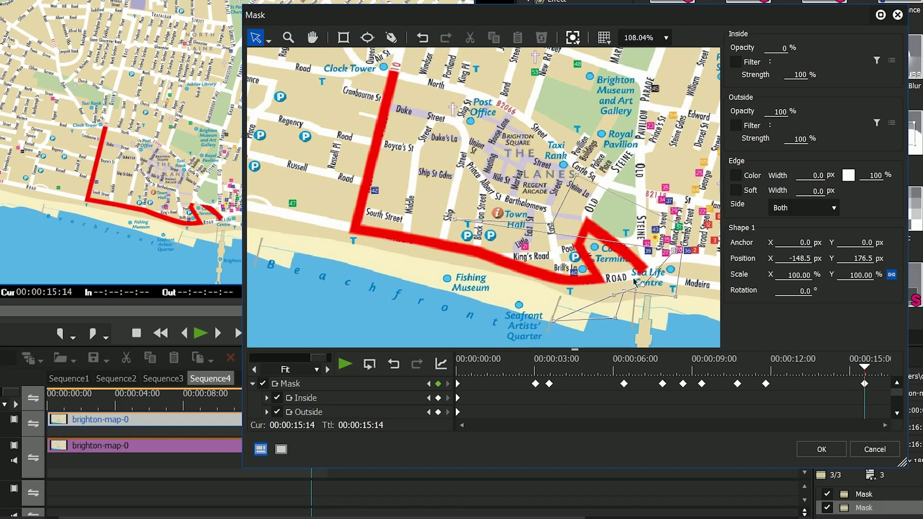
{"action": "left_click_drag", "start_coordinate": [456, 222], "coordinate": [592, 199]}
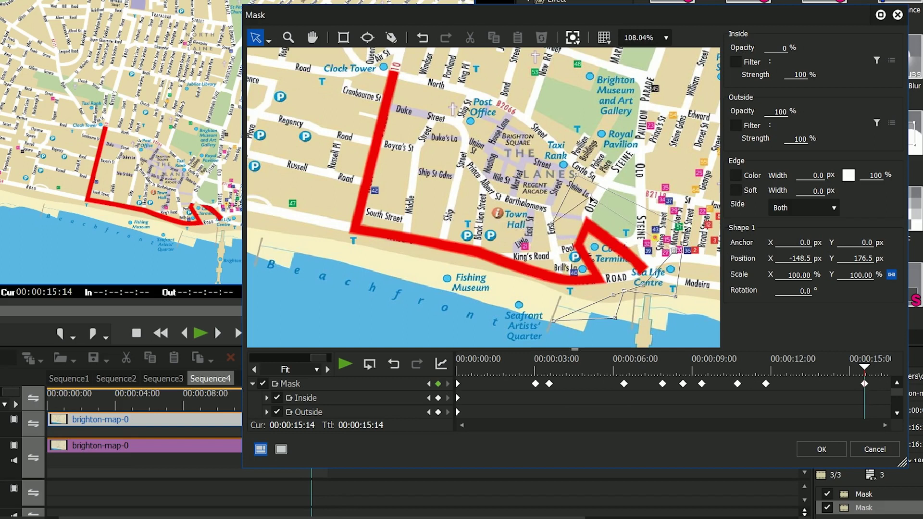
{"action": "left_click_drag", "start_coordinate": [789, 371], "coordinate": [767, 373]}
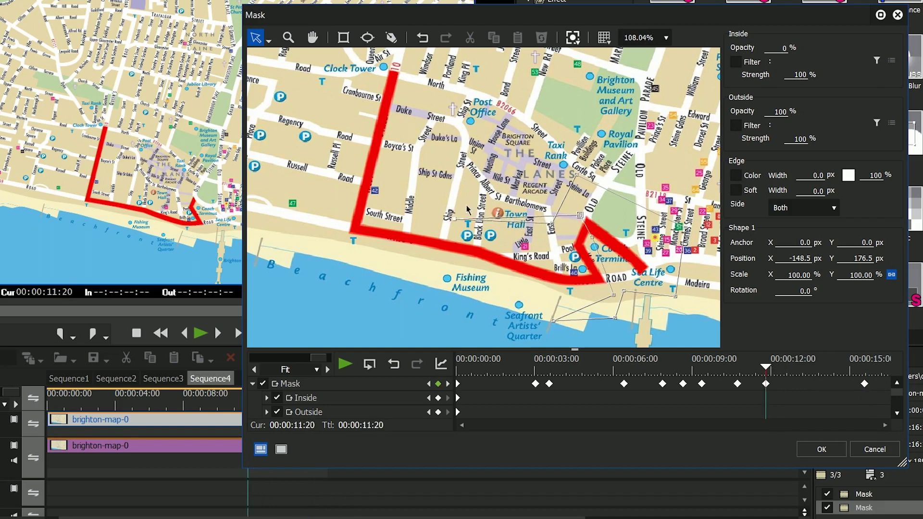
{"action": "left_click_drag", "start_coordinate": [456, 220], "coordinate": [583, 140]}
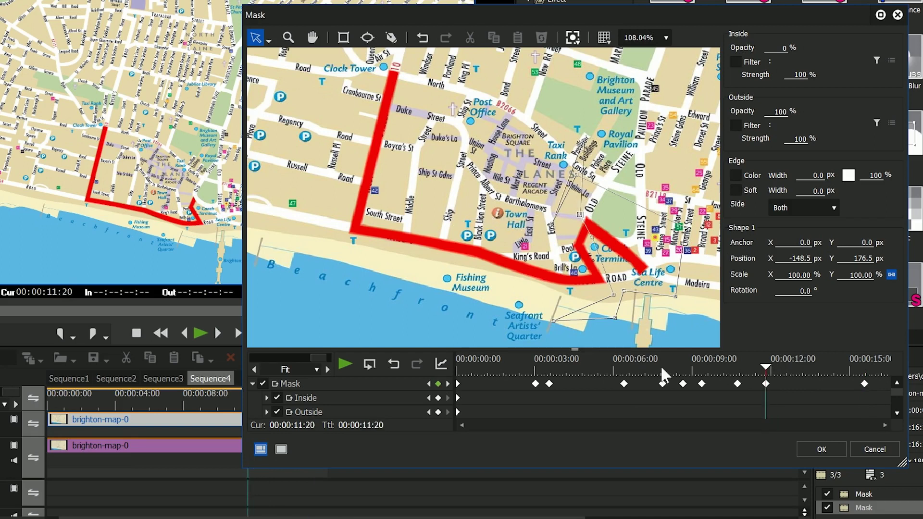
{"action": "mouse_move", "coordinate": [763, 369]}
{"action": "left_mouse_down"}
{"action": "mouse_move", "coordinate": [785, 367]}
{"action": "mouse_move", "coordinate": [754, 367]}
{"action": "left_mouse_up"}
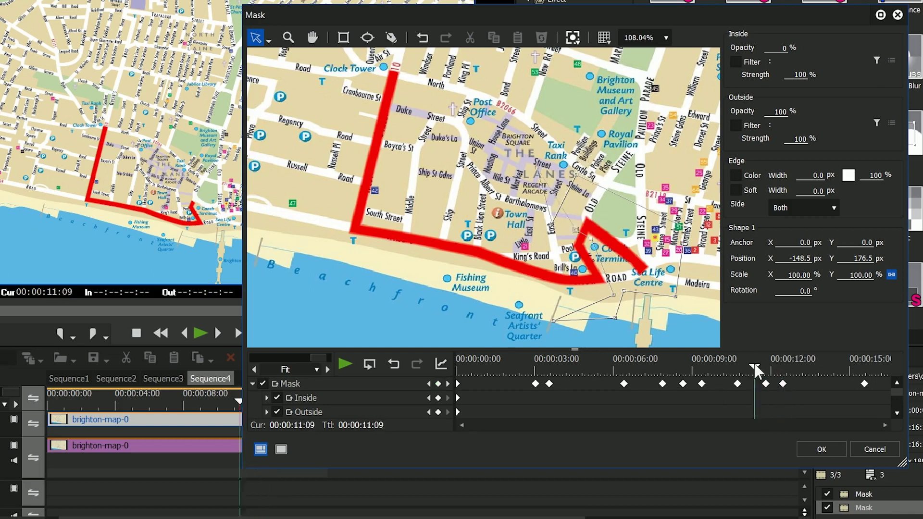
{"action": "left_click", "coordinate": [866, 399]}
{"action": "left_click_drag", "start_coordinate": [865, 370], "coordinate": [623, 362]}
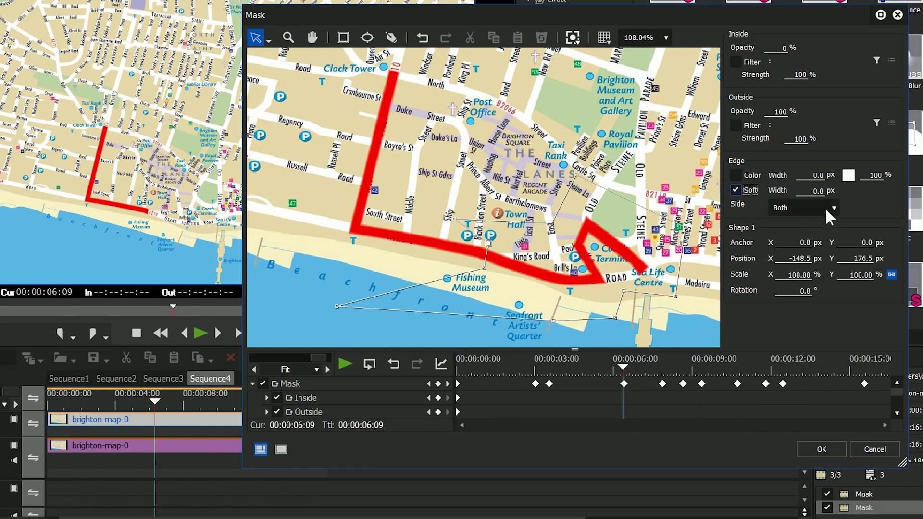
Give the route mask a soft edge and set the edge width.
{"action": "left_click", "coordinate": [817, 191]}
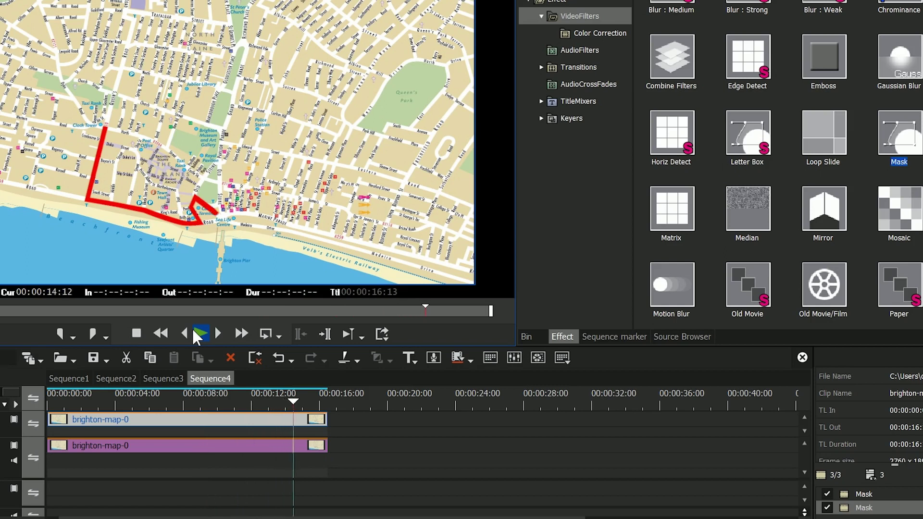
Preview the route animation on the timeline and return to the start of Sequence4.
{"action": "mouse_move", "coordinate": [87, 402]}
{"action": "left_mouse_down"}
{"action": "mouse_move", "coordinate": [291, 402]}
{"action": "mouse_move", "coordinate": [94, 397]}
{"action": "left_mouse_up"}
{"action": "key", "text": "Home"}
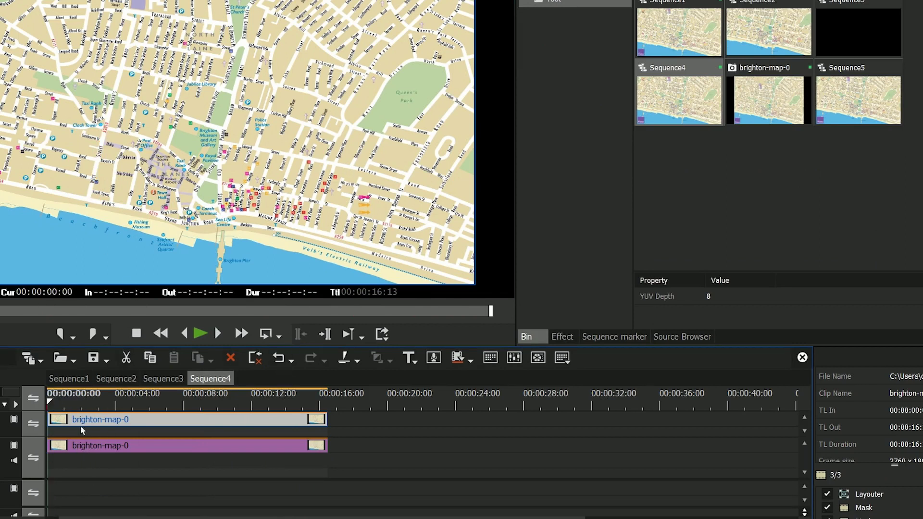
Create Sequence6 and drop Sequence4 onto its 1 VA track as a nested clip.
{"action": "left_click", "coordinate": [30, 358]}
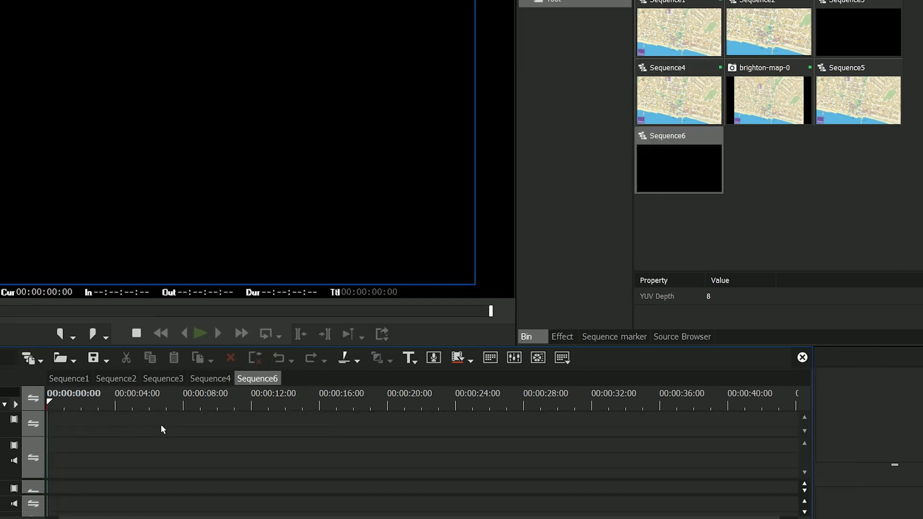
{"action": "left_click_drag", "start_coordinate": [853, 86], "coordinate": [29, 457]}
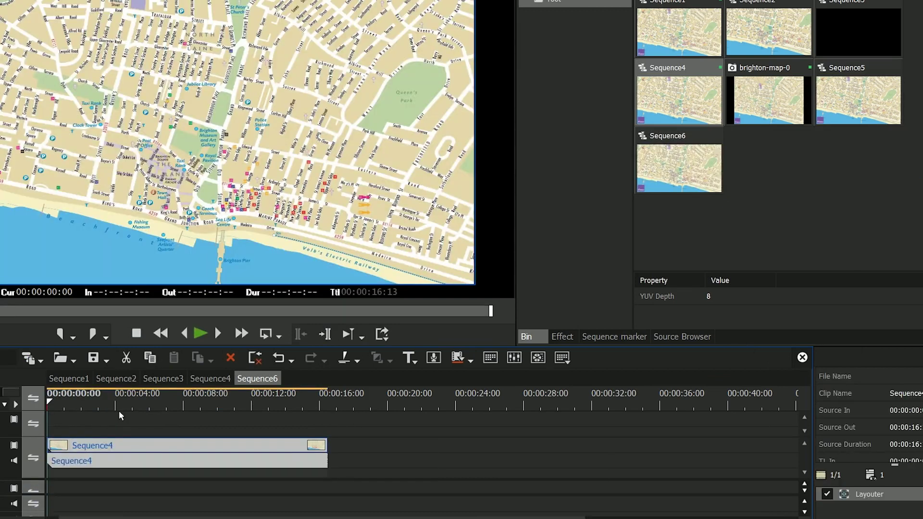
{"action": "left_click_drag", "start_coordinate": [119, 411], "coordinate": [47, 406]}
At 00:00:16:09, set the Layouter stretch to 346.10%, reposition the zoomed map, and confirm.
{"action": "double_click", "coordinate": [873, 491]}
{"action": "left_click_drag", "start_coordinate": [432, 268], "coordinate": [762, 280]}
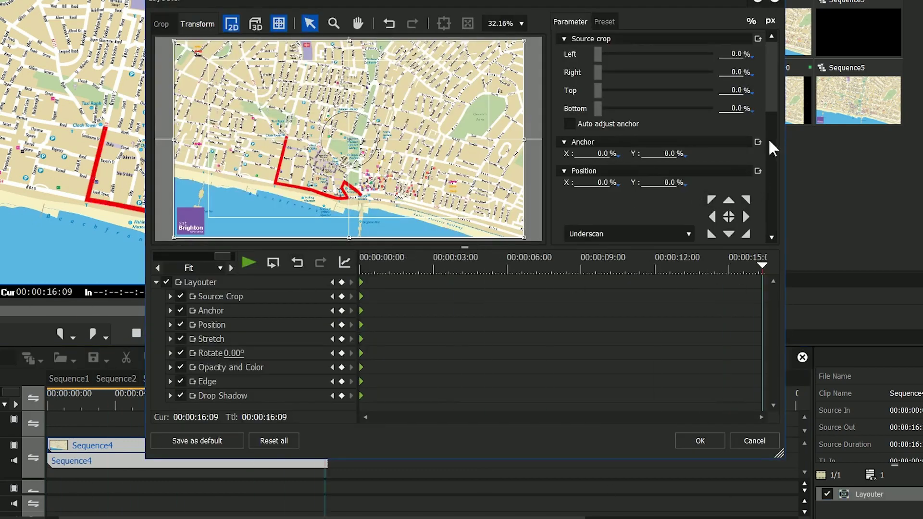
{"action": "scroll", "coordinate": [774, 146], "scroll_direction": "down", "scroll_amount": 3}
{"action": "left_click_drag", "start_coordinate": [681, 149], "coordinate": [740, 149]}
{"action": "left_click_drag", "start_coordinate": [419, 170], "coordinate": [496, 197]}
{"action": "left_click", "coordinate": [700, 441]}
{"action": "left_click", "coordinate": [103, 406]}
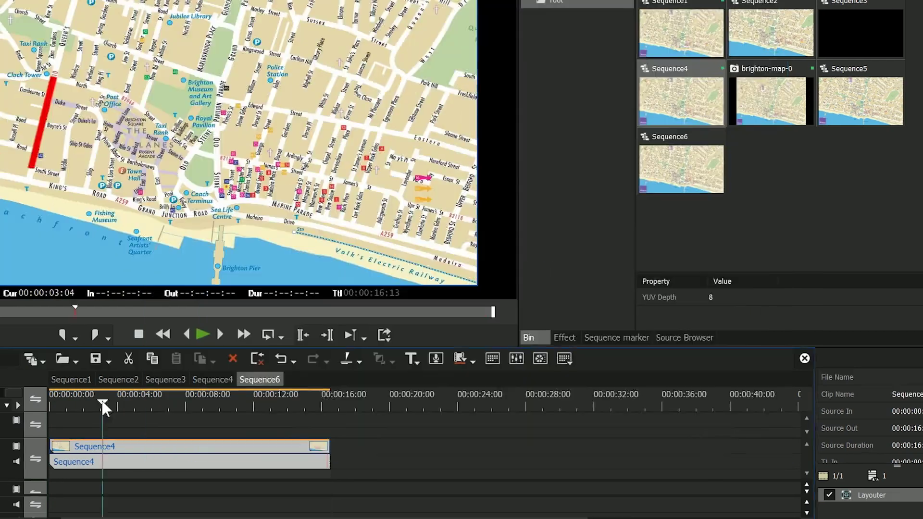
{"action": "left_click_drag", "start_coordinate": [103, 407], "coordinate": [240, 425]}
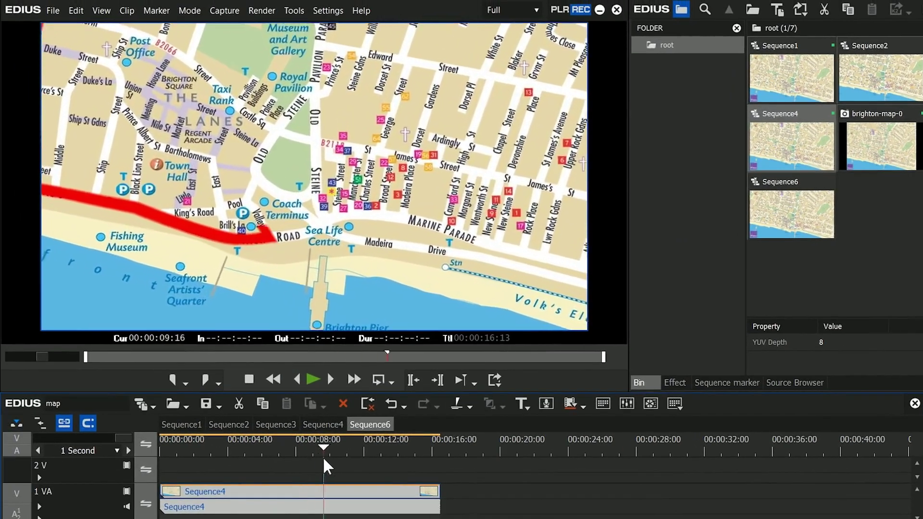
{"action": "left_click_drag", "start_coordinate": [324, 458], "coordinate": [239, 460]}
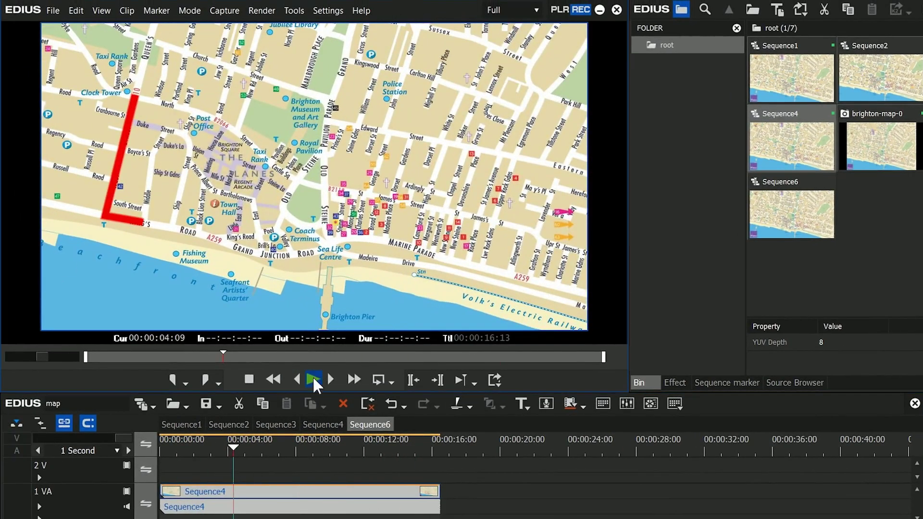
{"action": "left_click", "coordinate": [313, 380]}
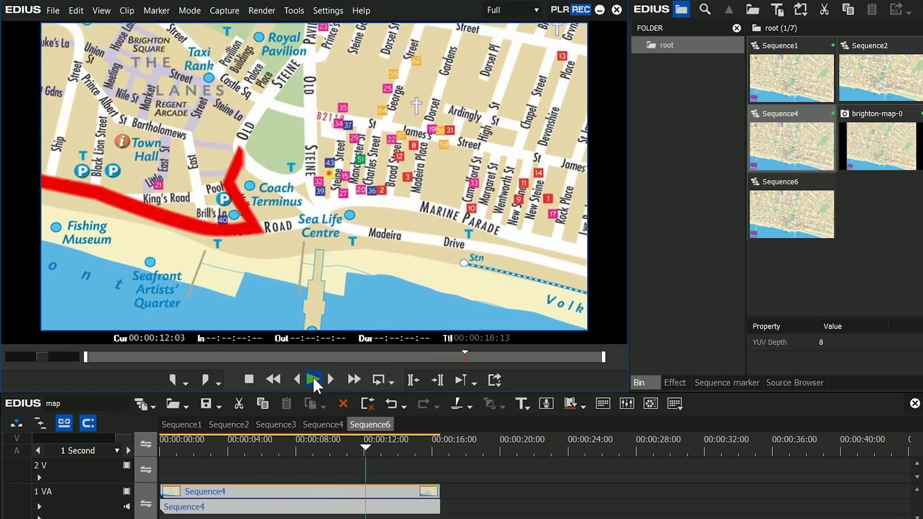
{"action": "left_click_drag", "start_coordinate": [257, 445], "coordinate": [156, 455]}
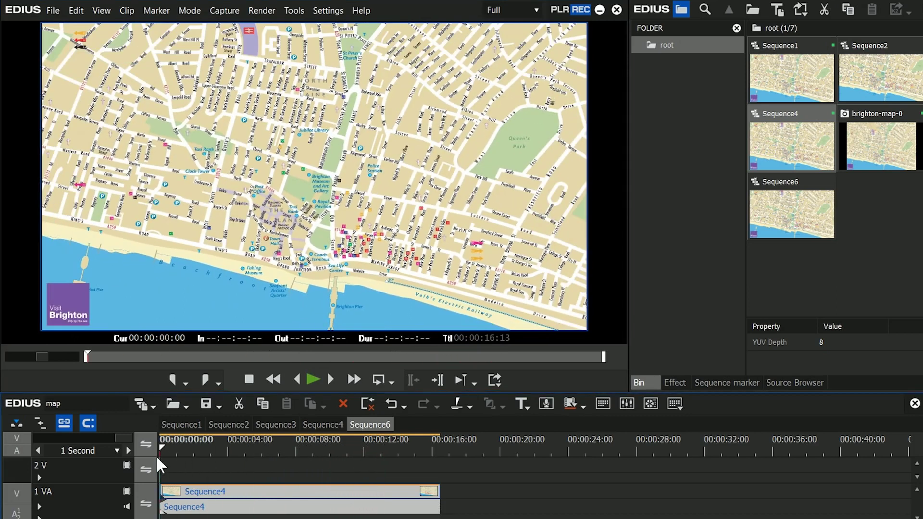